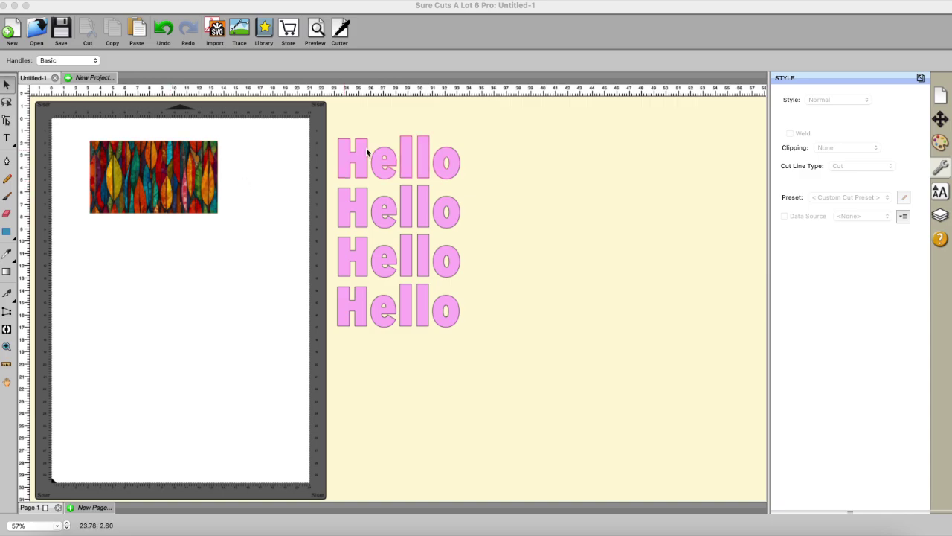
Place the topmost pink Hello over the patterned leaf image and reduce the image's height to about 4.26 cm.
left_click_drag(395, 159, 168, 185)
left_click(193, 279)
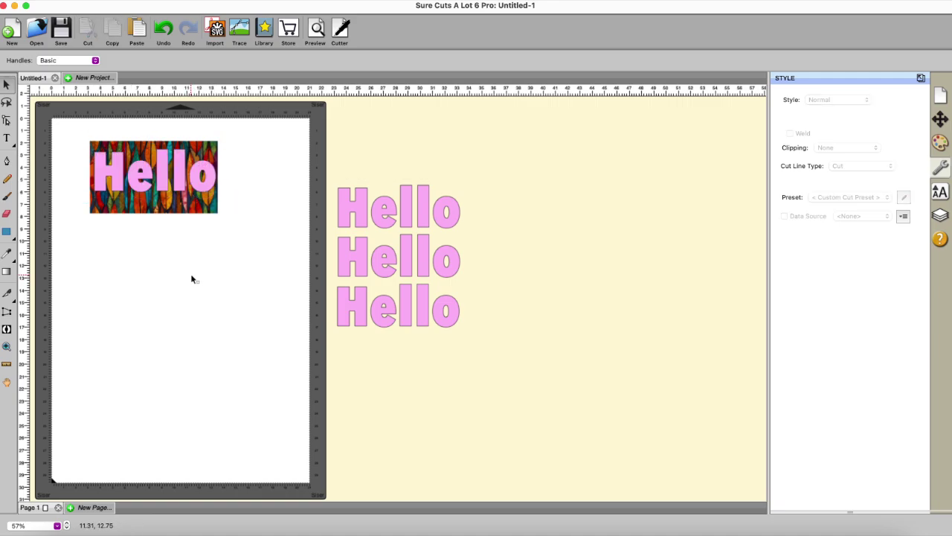
left_click(198, 215)
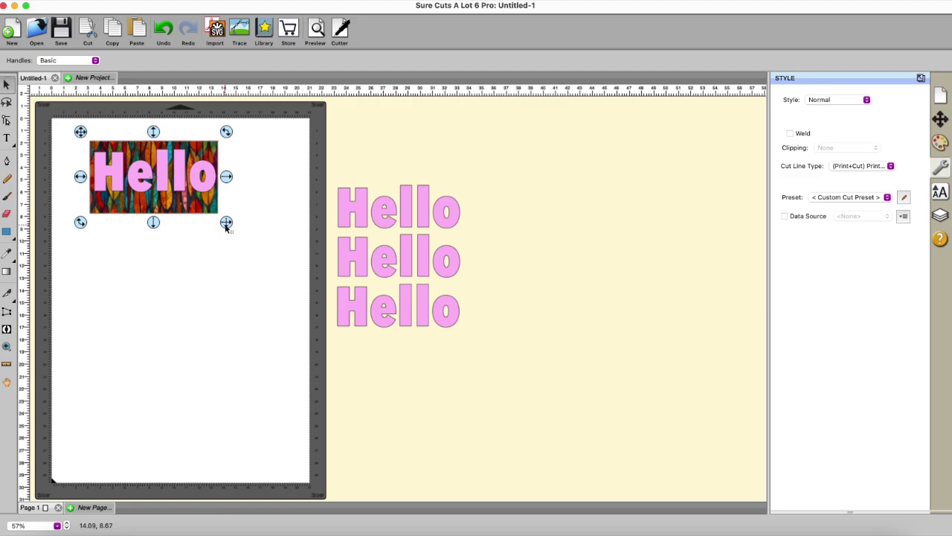
left_click_drag(226, 222, 225, 209)
Clip the leaf image to the Hello with a clip path, and place the result off the page at about 12.2 cm wide.
left_click(156, 331)
mouse_move(69, 130)
left_mouse_down()
mouse_move(210, 129)
mouse_move(279, 280)
left_mouse_up()
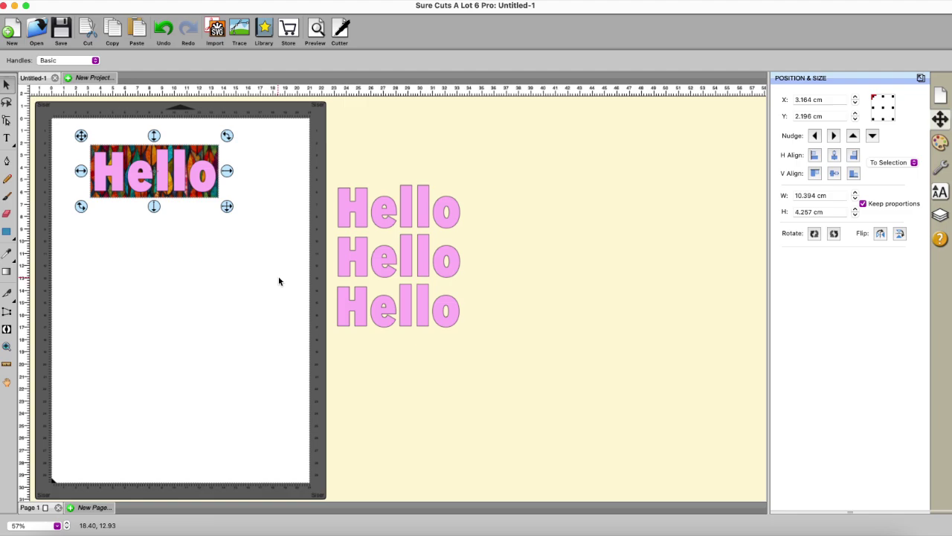
left_click(178, 1)
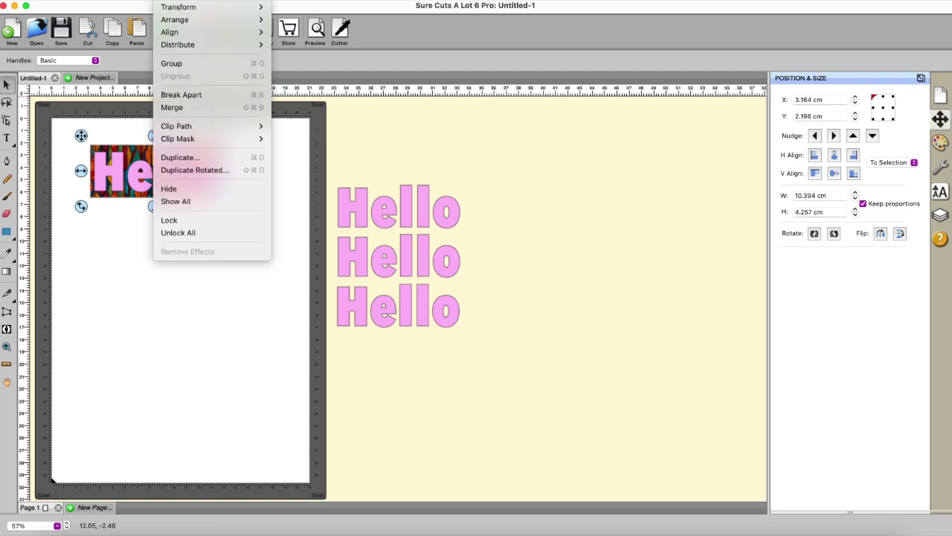
mouse_move(195, 128)
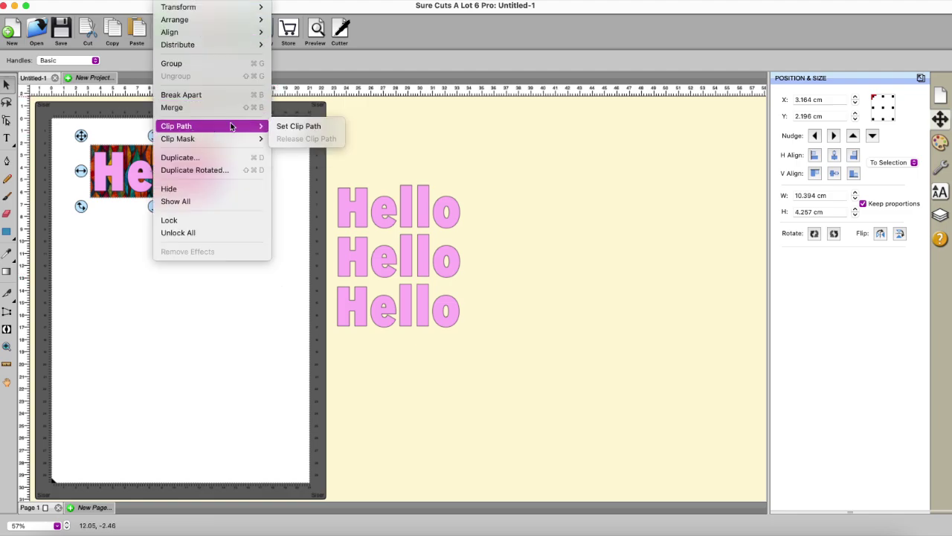
left_click(299, 127)
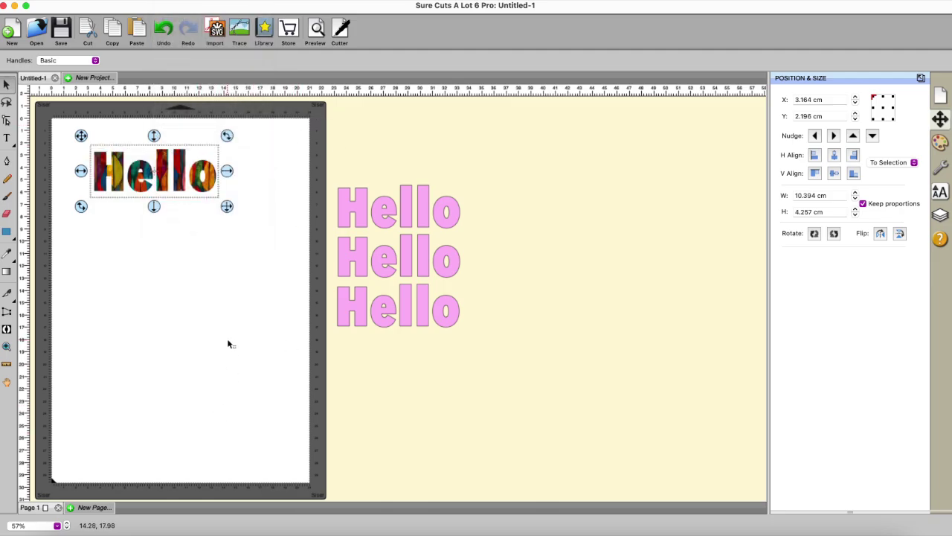
left_click_drag(227, 206, 664, 208)
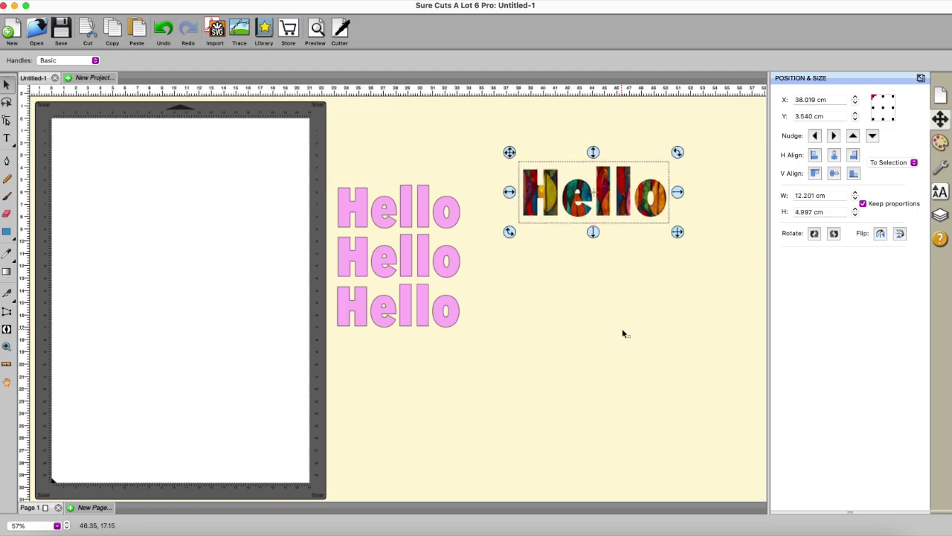
Move the next pink Hello onto the page and try simplifying its path with a threshold of 100.
left_click_drag(461, 214, 264, 225)
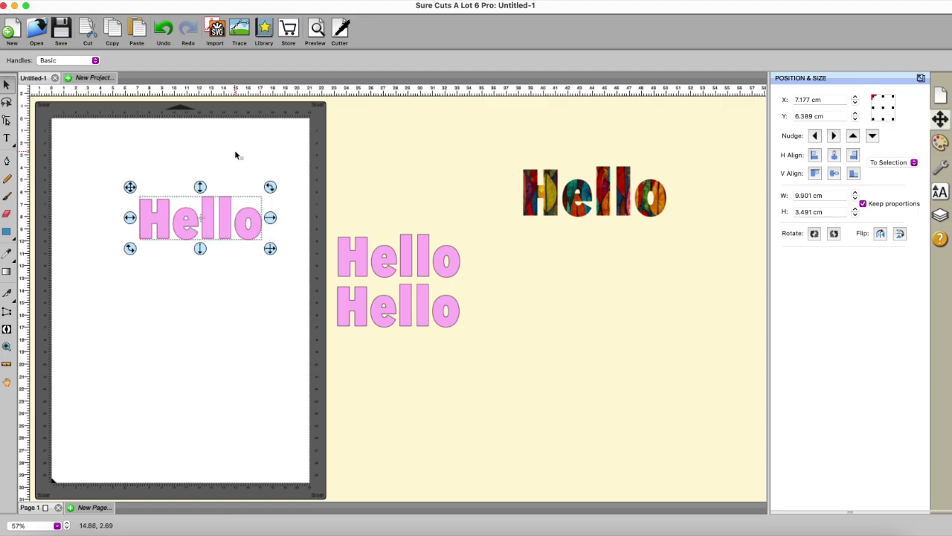
left_click(205, 0)
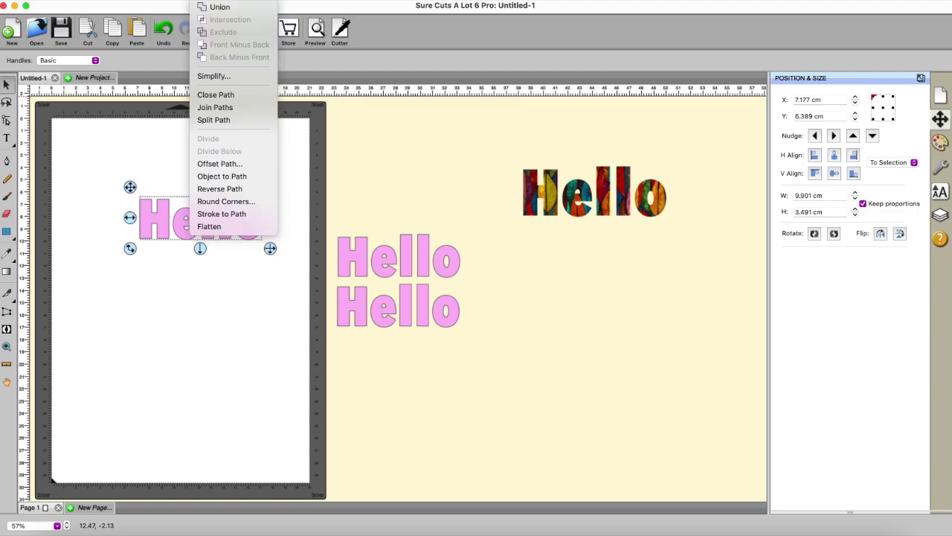
left_click(211, 76)
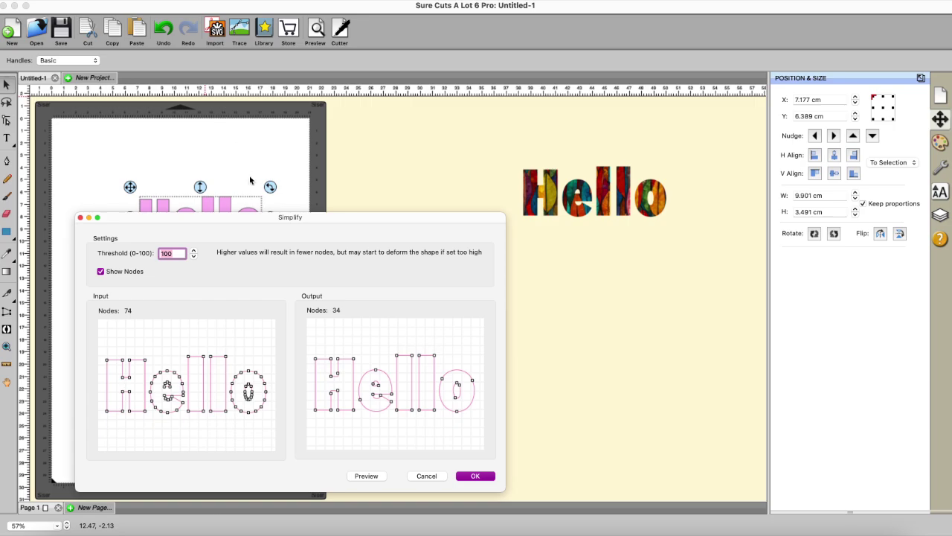
left_click_drag(265, 217, 276, 102)
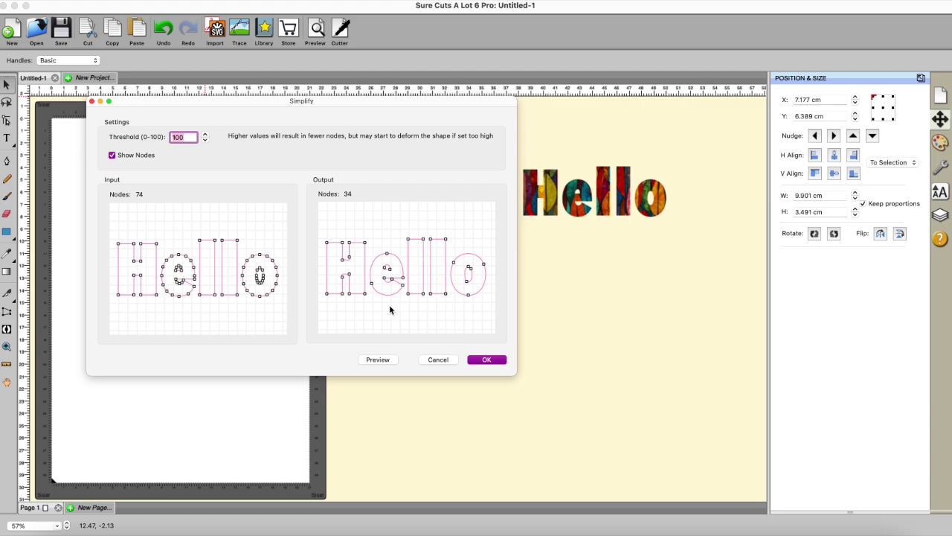
left_click(485, 360)
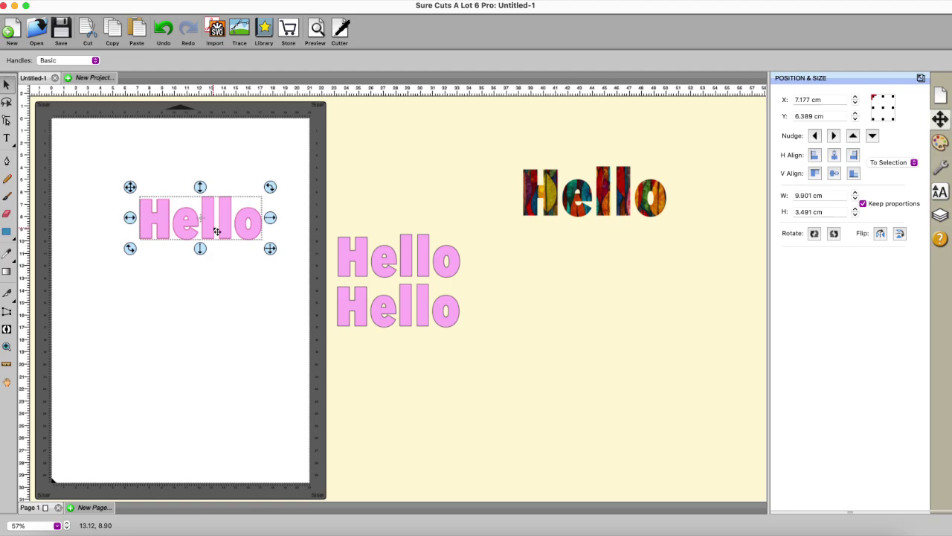
key("super+z")
Move another pink Hello onto the page and start a Bulge effect with Top/Bottom and Left/Right both set to Opposite.
left_click_drag(432, 250, 226, 244)
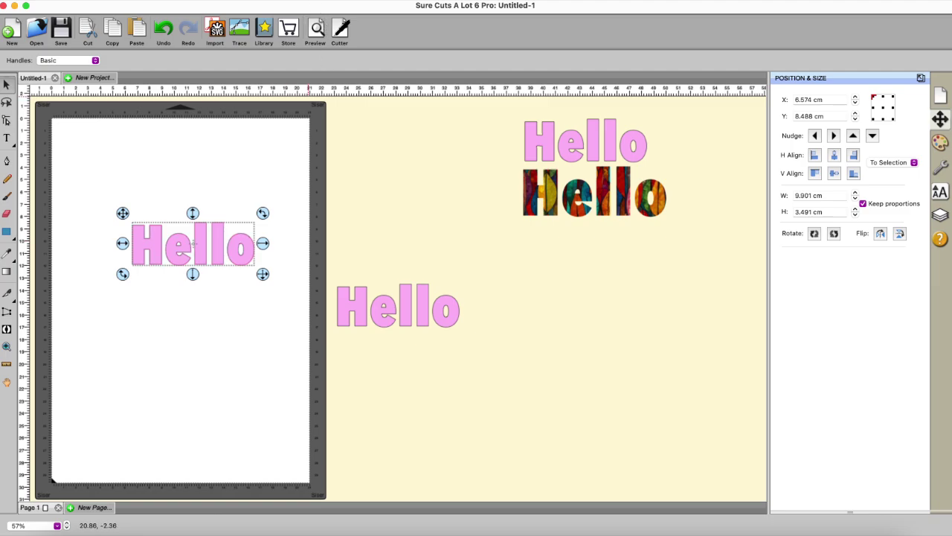
left_click(300, 1)
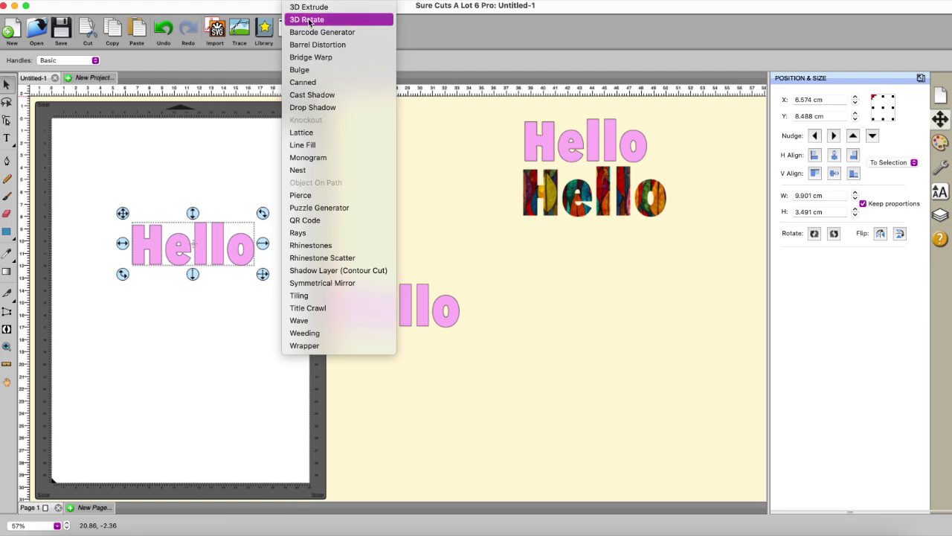
left_click(305, 71)
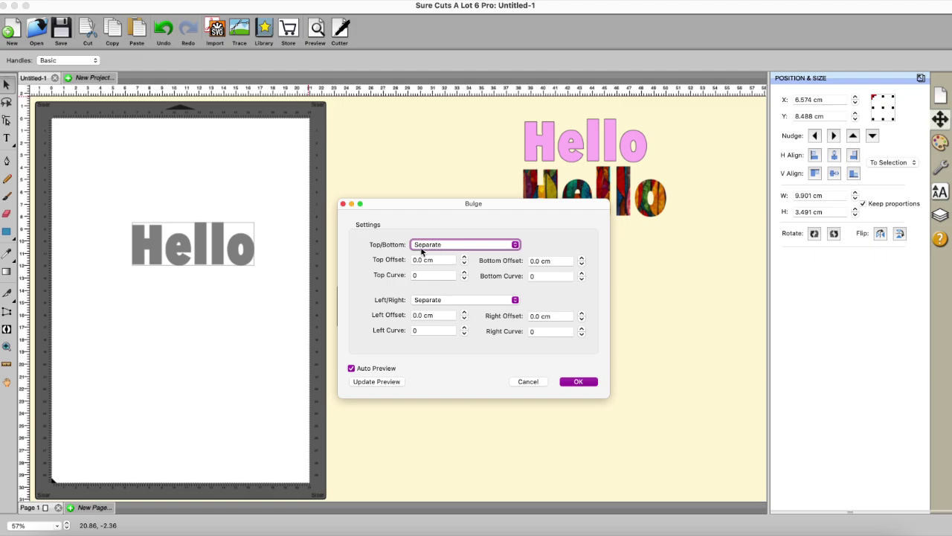
left_click(513, 245)
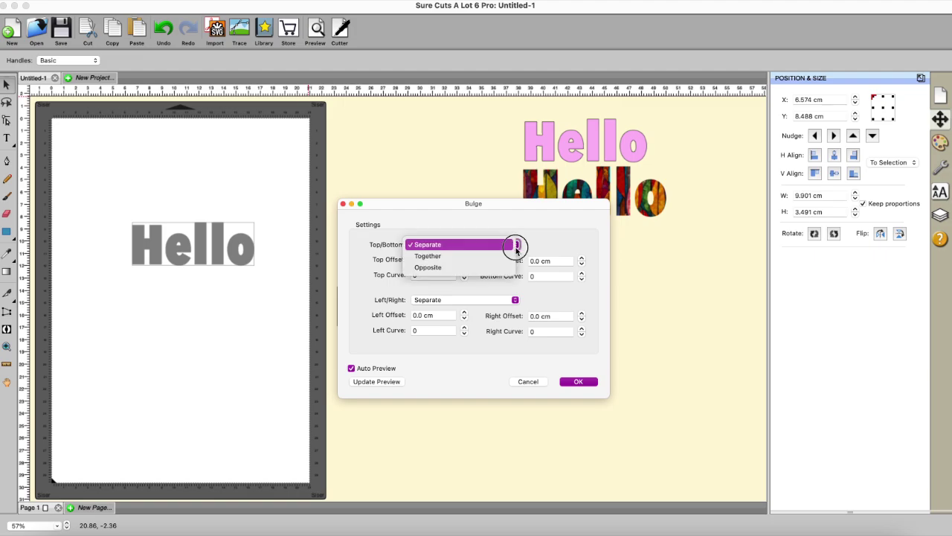
left_click(458, 268)
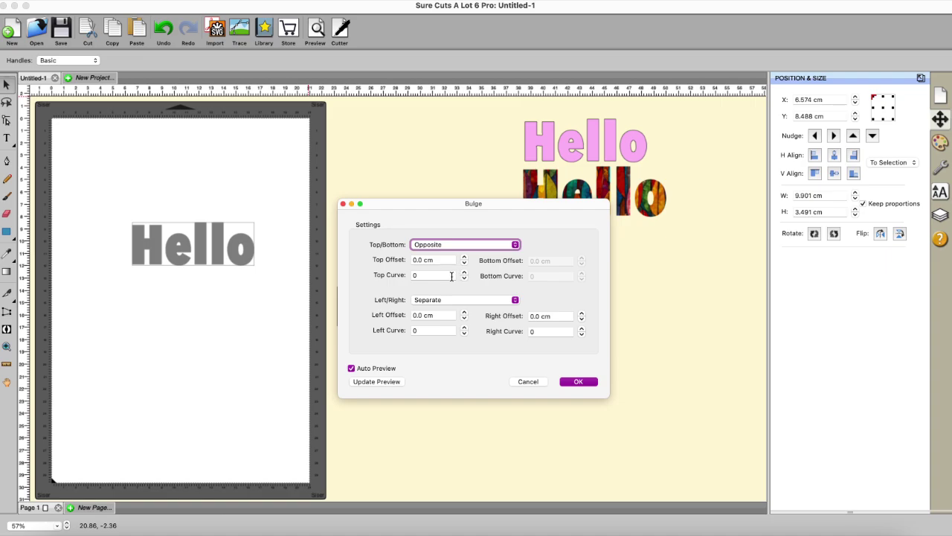
left_click(517, 301)
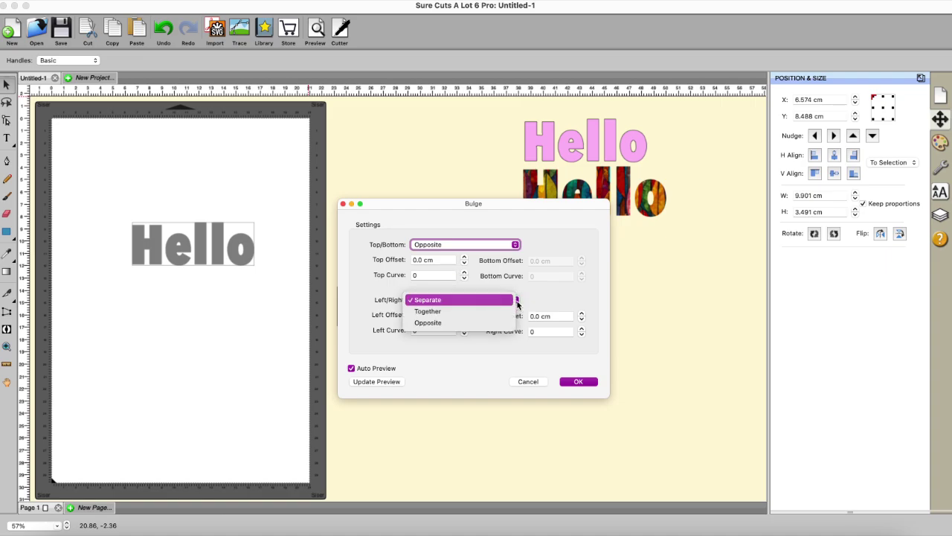
left_click(456, 321)
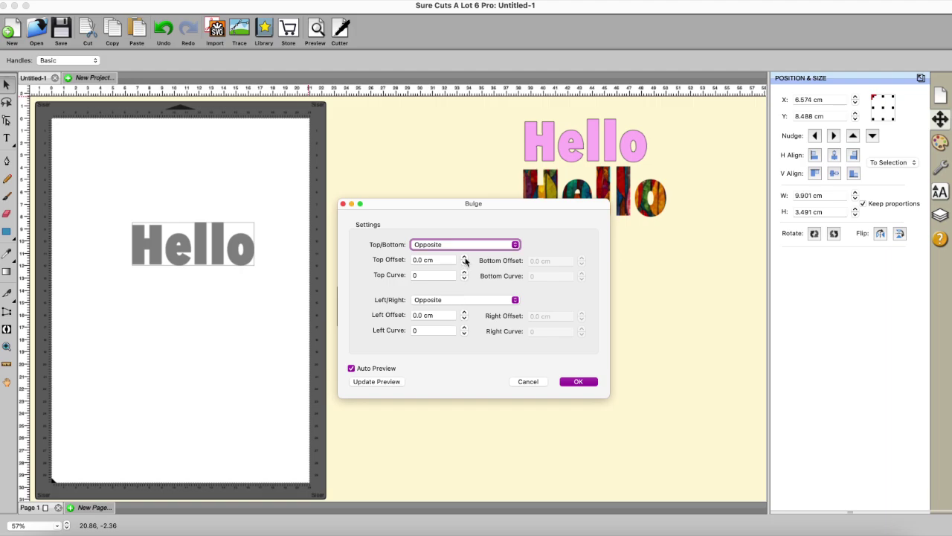
Raise the Bulge effect's top offset to 2.80 cm.
left_click(465, 259)
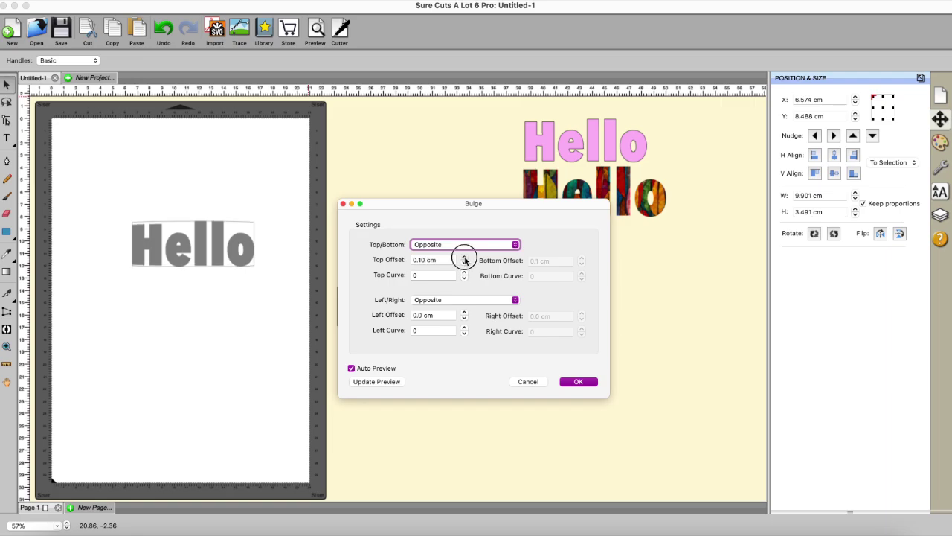
left_click(465, 259)
left_click(464, 258)
left_click(465, 258)
left_click(465, 258)
left_click(465, 258)
left_click(465, 258)
left_click(465, 258)
left_click(464, 259)
left_click(465, 258)
left_click(465, 258)
left_click(465, 258)
left_click(465, 258)
left_click(465, 259)
left_click(465, 258)
left_click(465, 259)
left_click(465, 258)
left_click(465, 258)
left_click(465, 258)
left_click(465, 259)
left_click(465, 259)
left_click(465, 258)
left_click(465, 258)
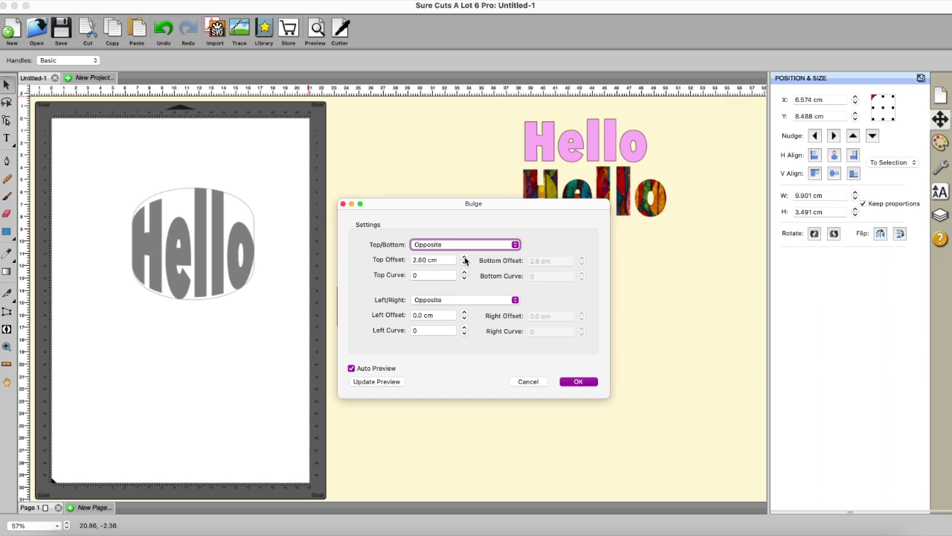
Set the Bulge effect's left offset to 0.40 cm and apply the effect to the Hello.
left_click(464, 312)
left_click(464, 312)
left_click(465, 313)
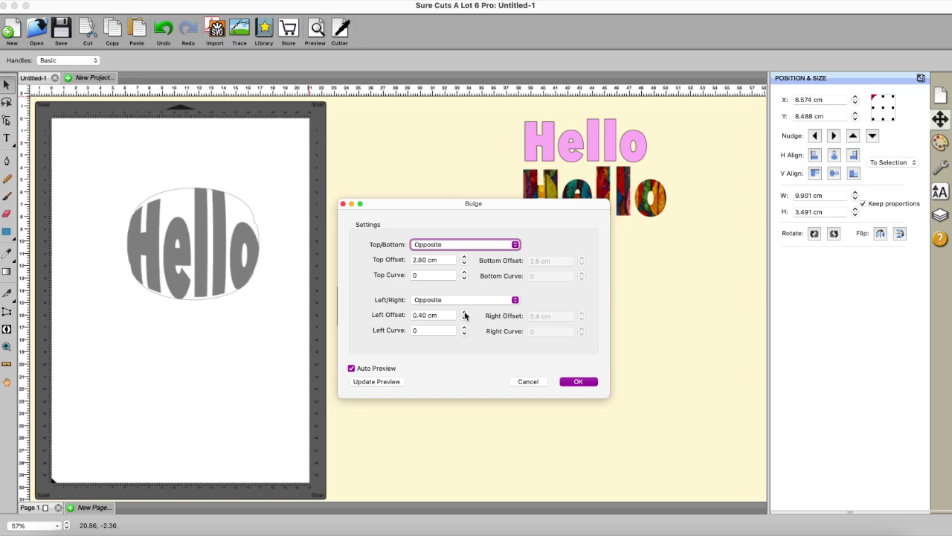
left_click(578, 383)
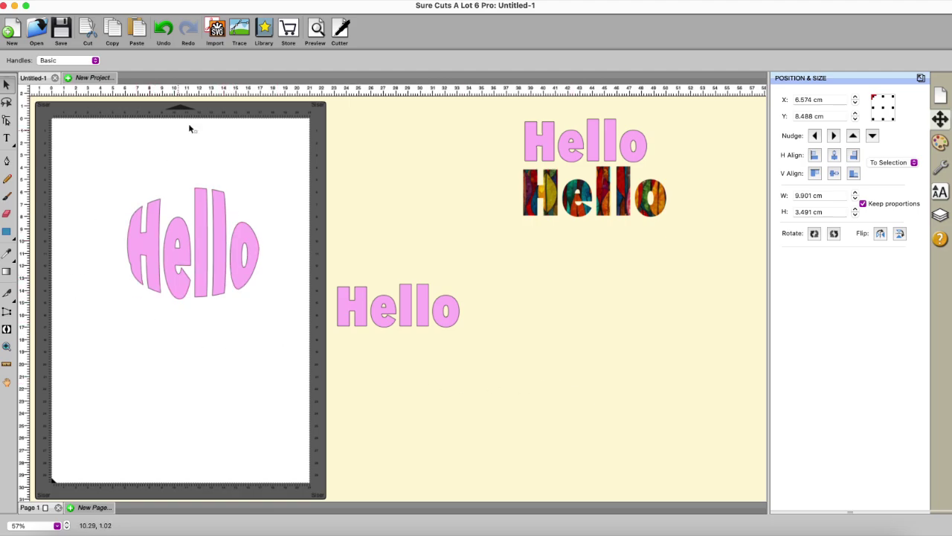
Insert a circle from the library's Basic Shapes onto the page.
left_click(264, 27)
double_click(515, 142)
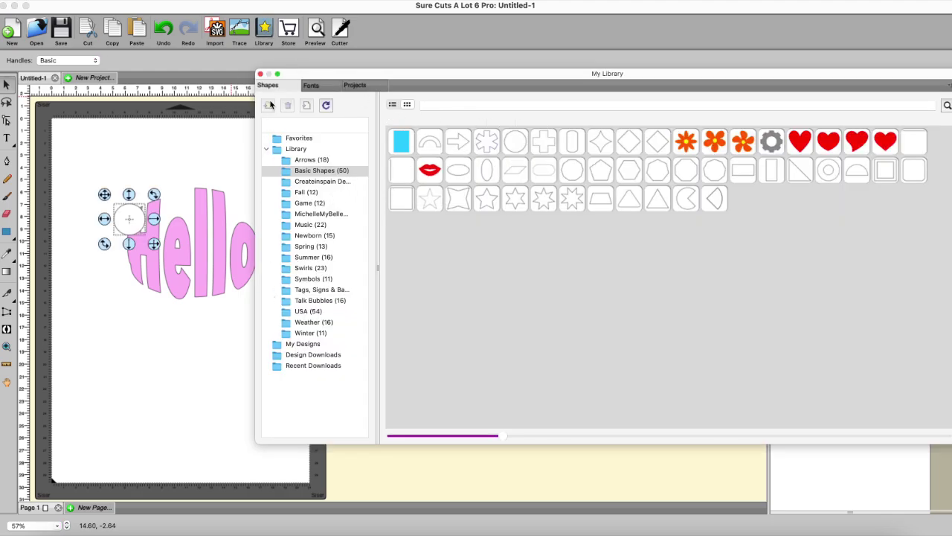
left_click(259, 74)
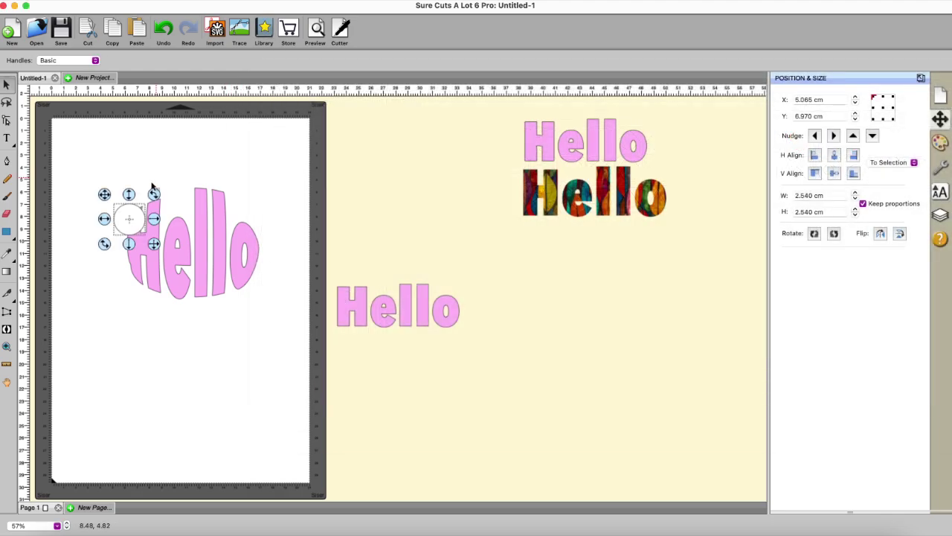
Duplicate the circle in place and enlarge the copy to about 6.25 cm across.
right_click(126, 230)
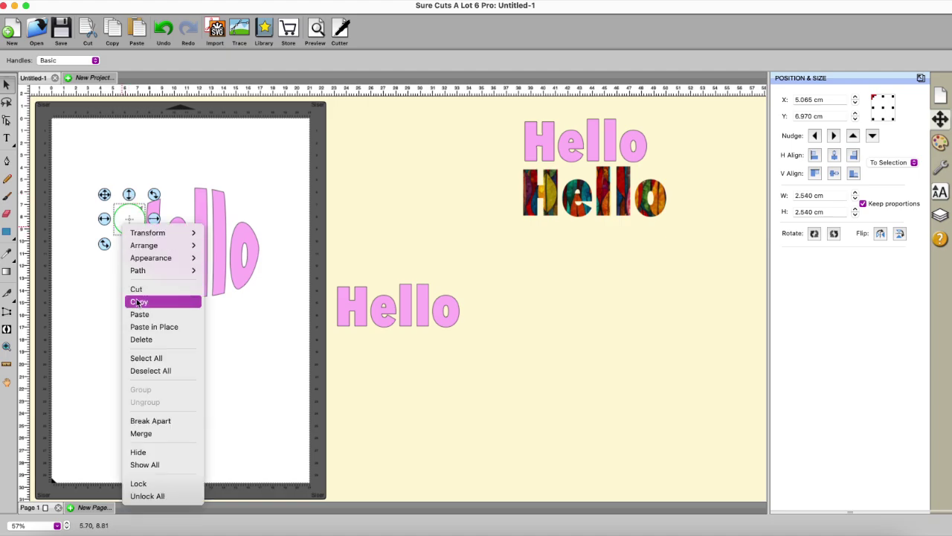
left_click(140, 301)
right_click(137, 239)
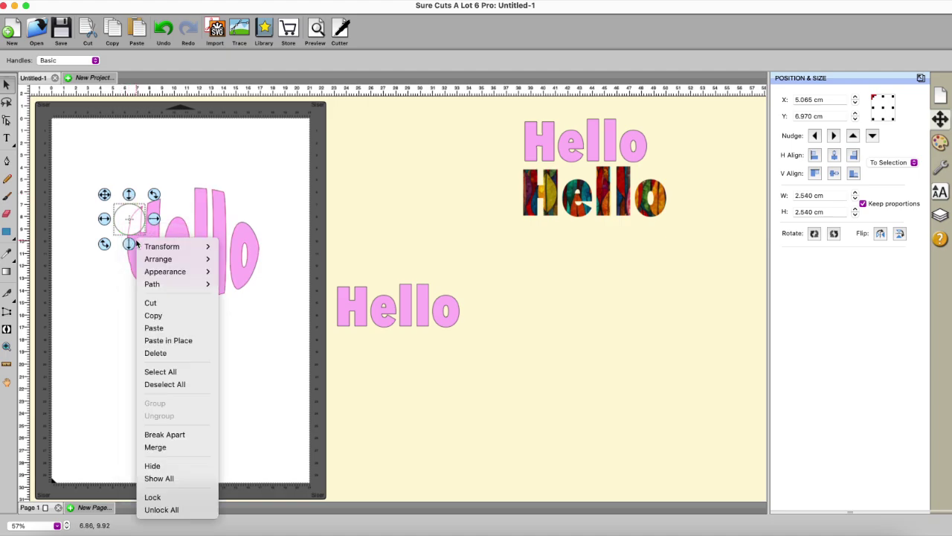
left_click(161, 340)
left_click_drag(153, 244, 195, 283)
Center both circles on each other horizontally and vertically, and combine them into a ring with Exclude.
left_click_drag(81, 173, 208, 327)
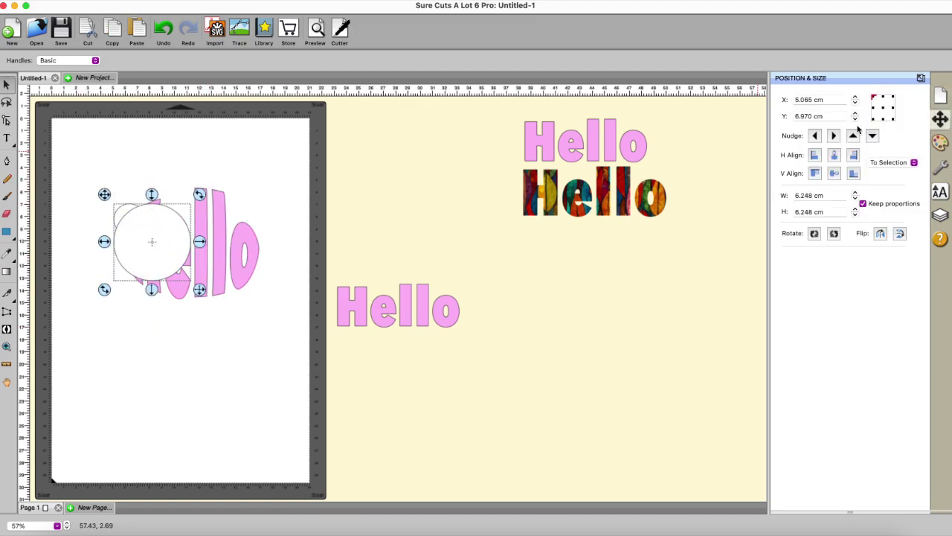
left_click(835, 155)
left_click(834, 173)
left_click(225, 2)
left_click(216, 31)
Enlarge the ring to about 20.06 cm across and position it over the lower part of the page.
left_click_drag(174, 222, 239, 337)
left_click_drag(261, 402, 432, 513)
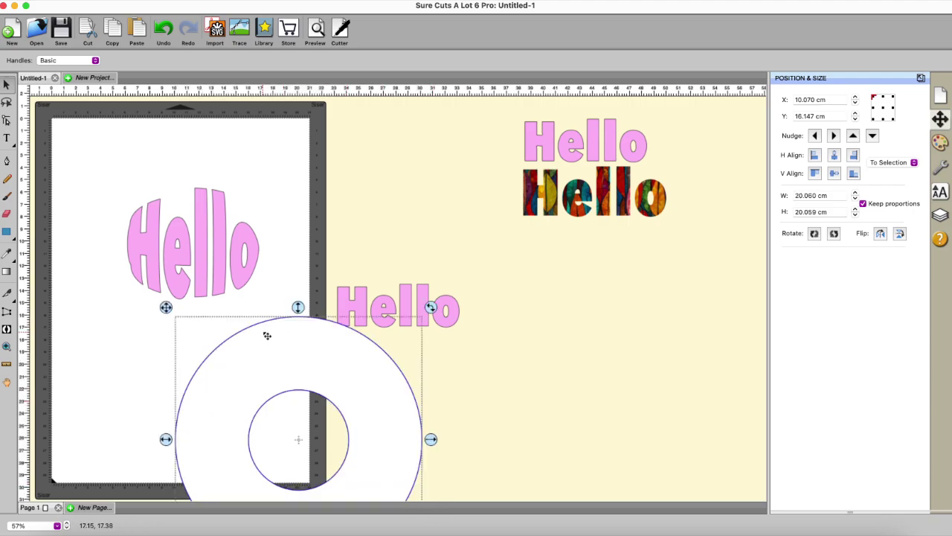
left_click_drag(273, 336, 184, 262)
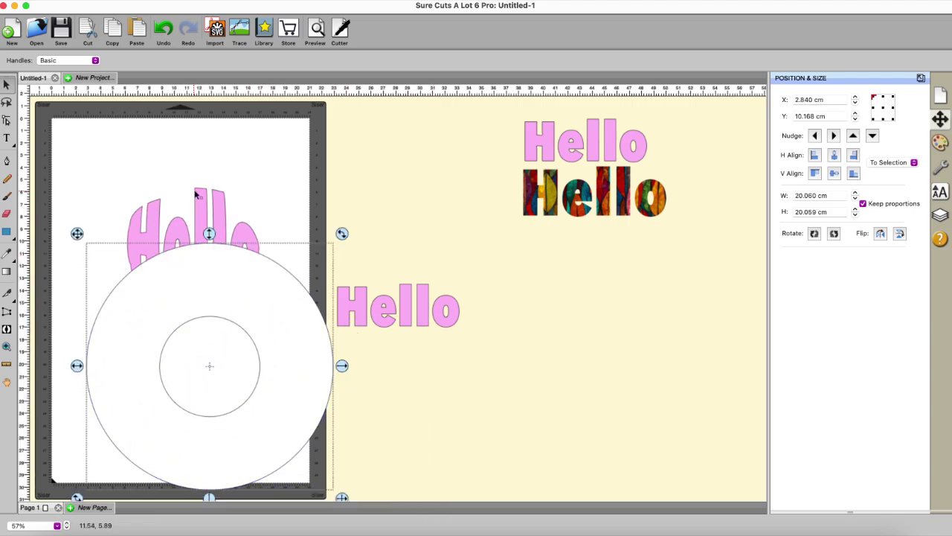
Move the bulged Hello over the ring's central hole and bring it to the front, at about X 8.68 cm, Y 15.61 cm.
left_click(225, 211)
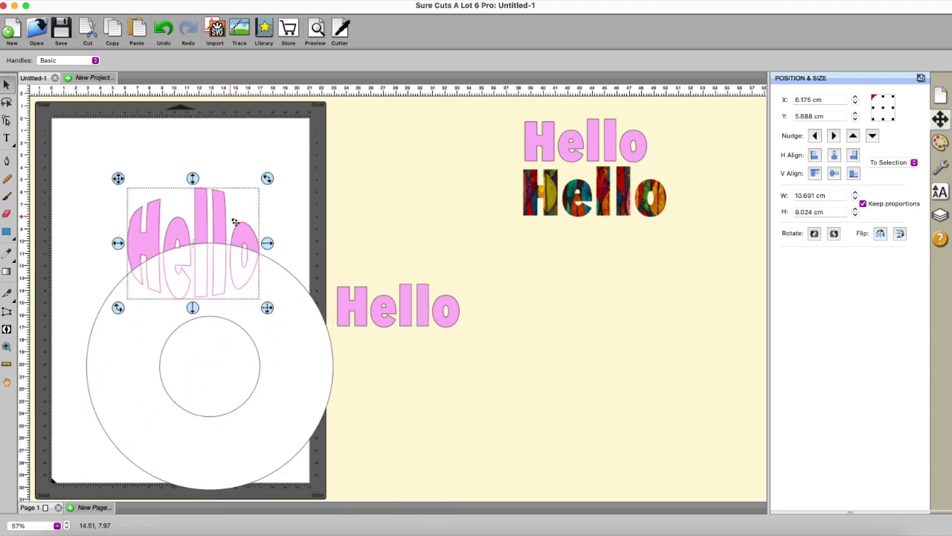
left_click(116, 175)
left_click_drag(127, 230, 141, 289)
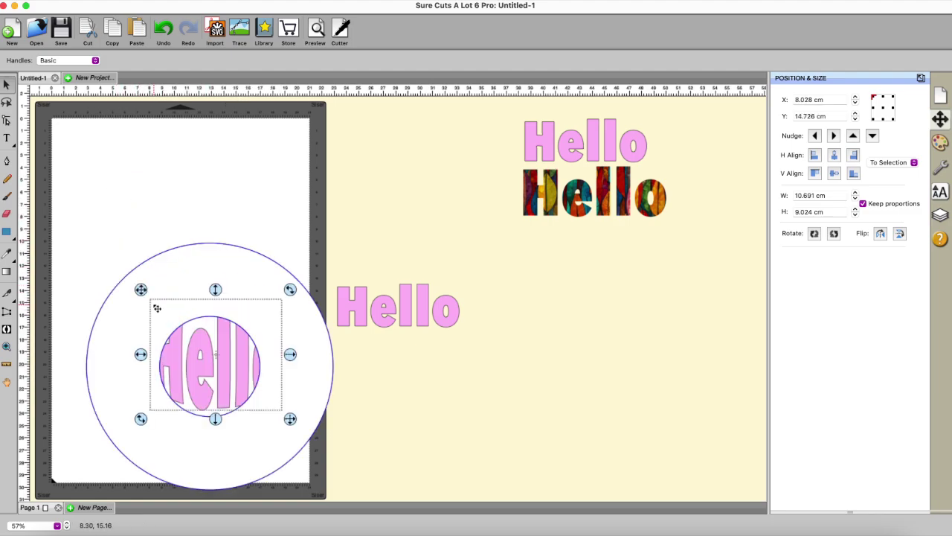
right_click(195, 335)
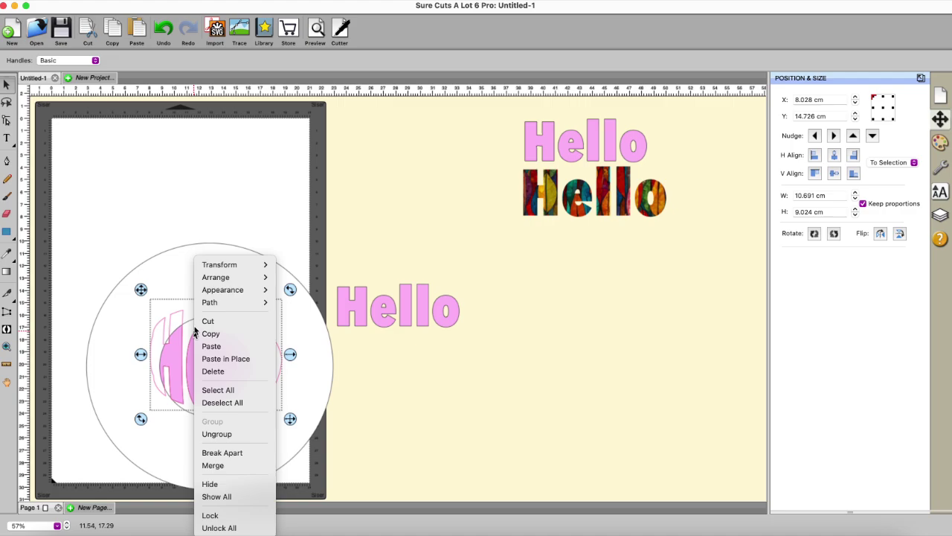
mouse_move(223, 277)
left_click(301, 277)
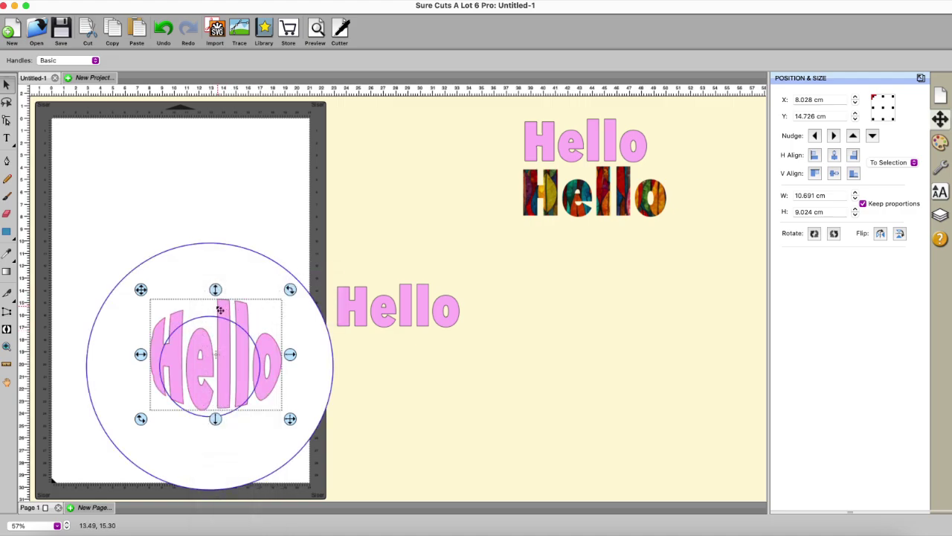
mouse_move(141, 290)
left_mouse_down()
mouse_move(136, 302)
mouse_move(149, 299)
left_mouse_up()
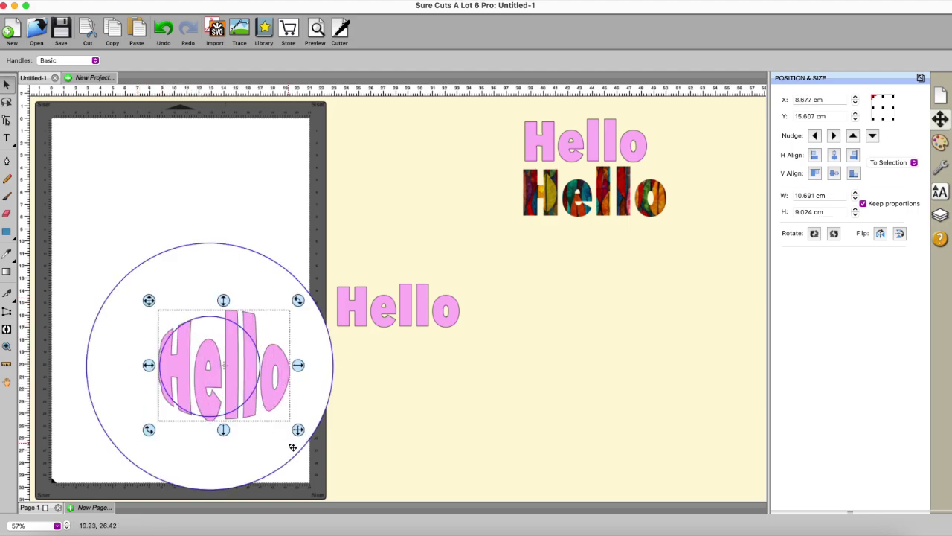
Scale the bulged Hello proportionally to about 9.07 × 7.66 cm and place it over the ring's hole at about X 8.59, Y 16.07 cm.
left_click_drag(298, 429, 266, 419)
left_click_drag(231, 359, 231, 367)
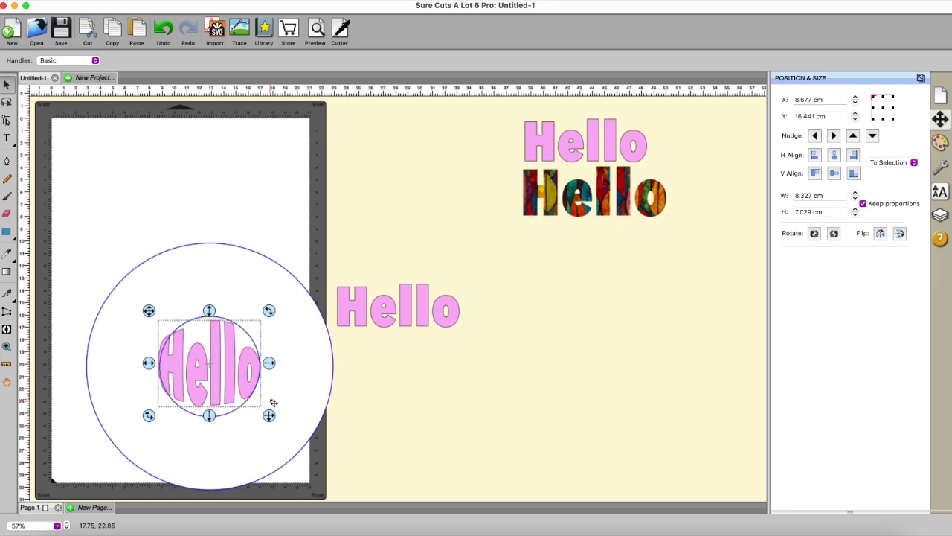
left_click_drag(269, 415, 280, 425)
left_click_drag(213, 335, 213, 339)
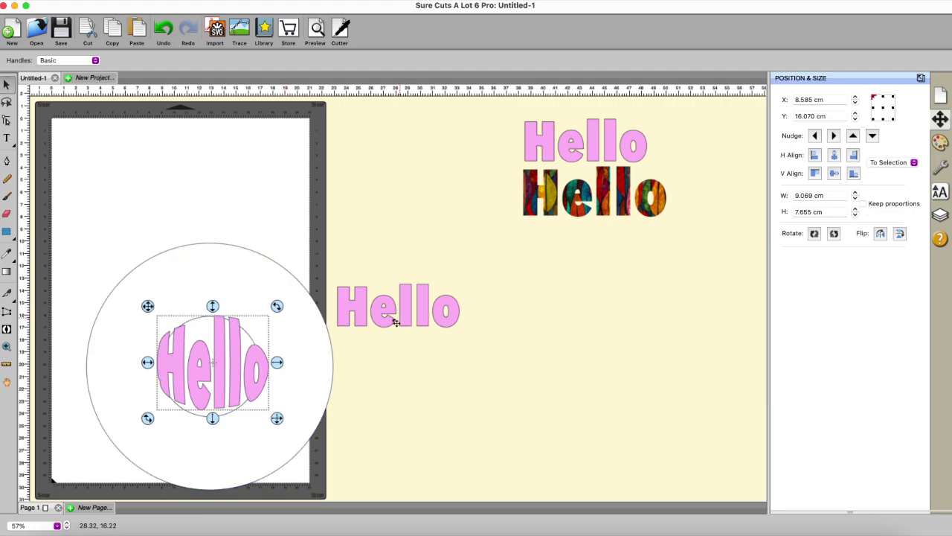
Resize the bulged Hello without keeping proportions to about 8.51 cm wide and 8.54 cm high so it slightly overlaps the hole's edge.
left_click_drag(279, 363, 273, 362)
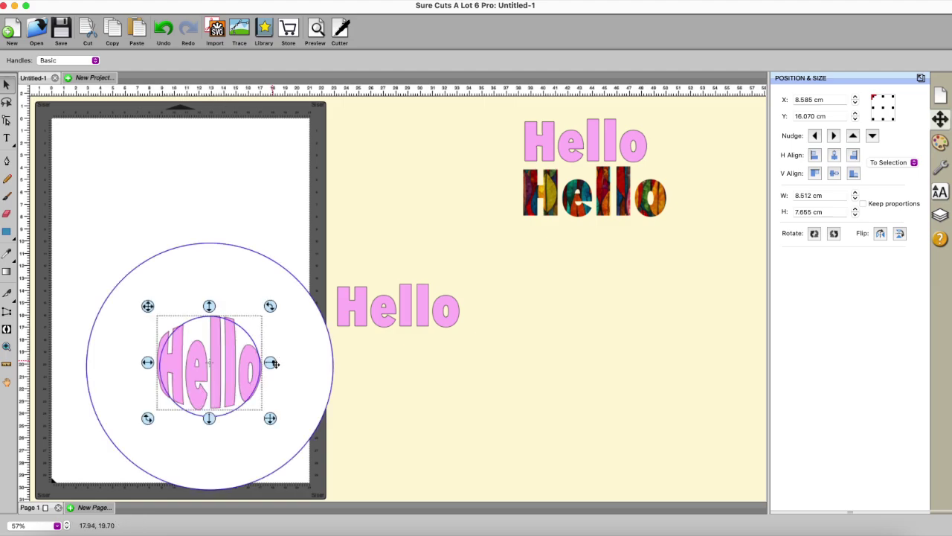
left_click_drag(209, 417, 209, 427)
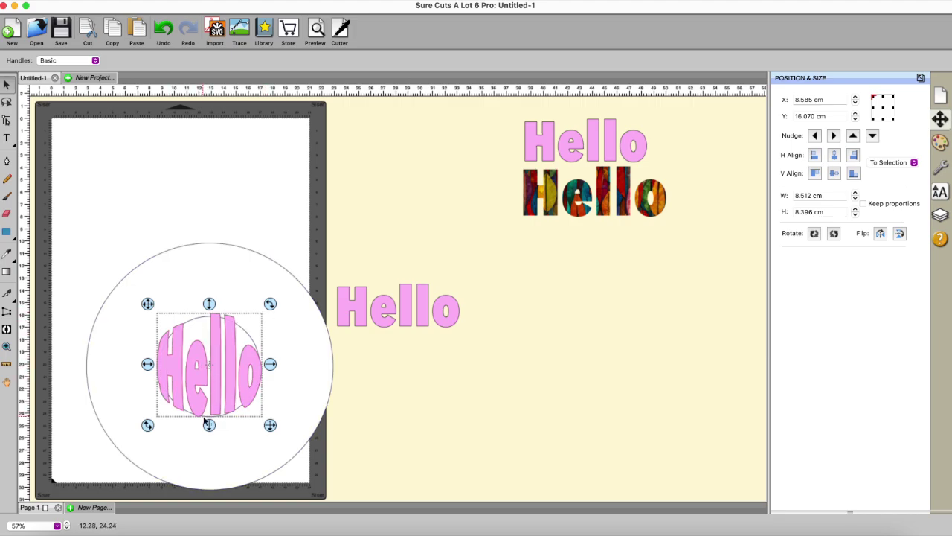
left_click_drag(212, 428, 212, 430)
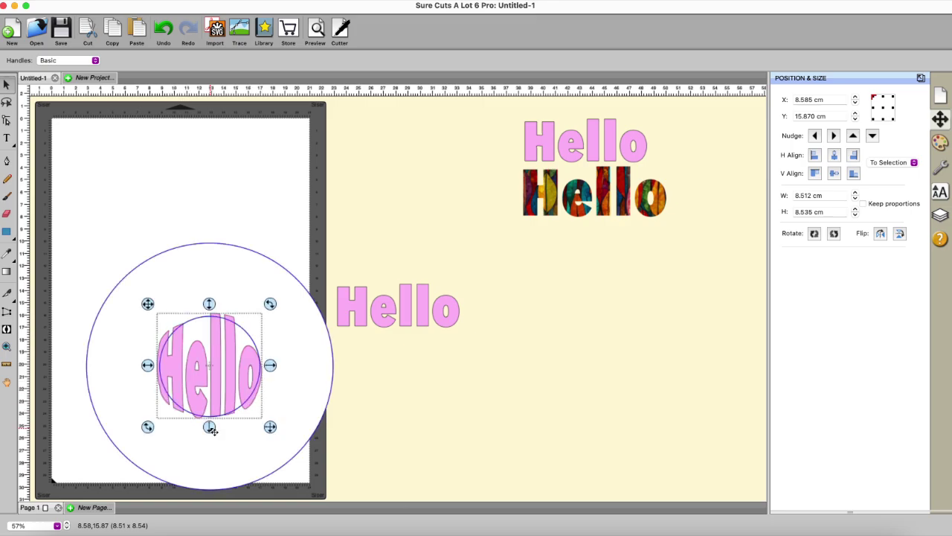
Try combining the ring and the bulged Hello with Union, and undo it together with the last height stretch.
left_click_drag(72, 215, 347, 513)
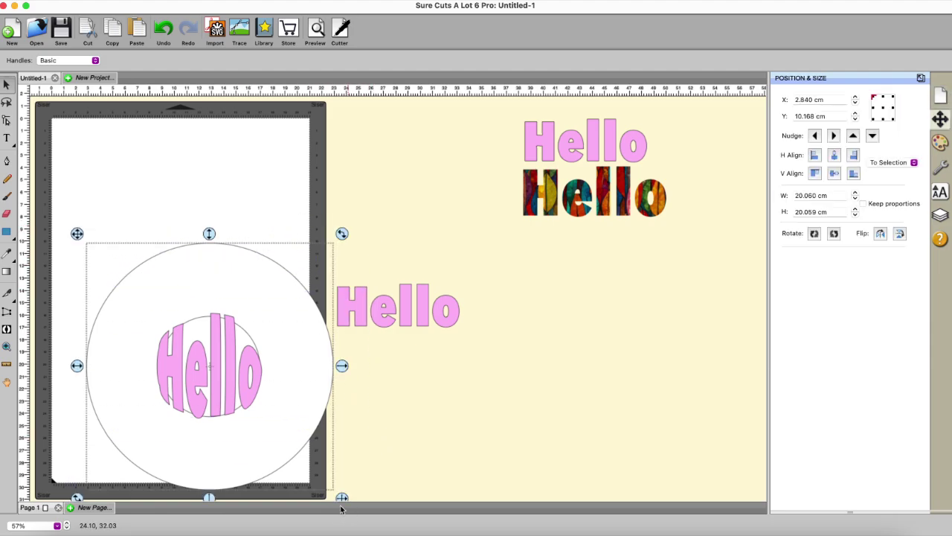
left_click(202, 2)
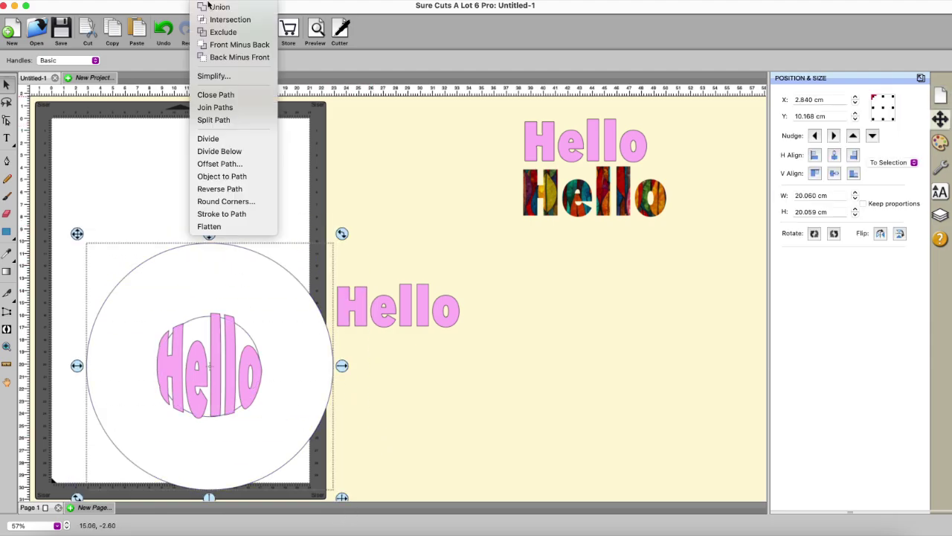
left_click(210, 7)
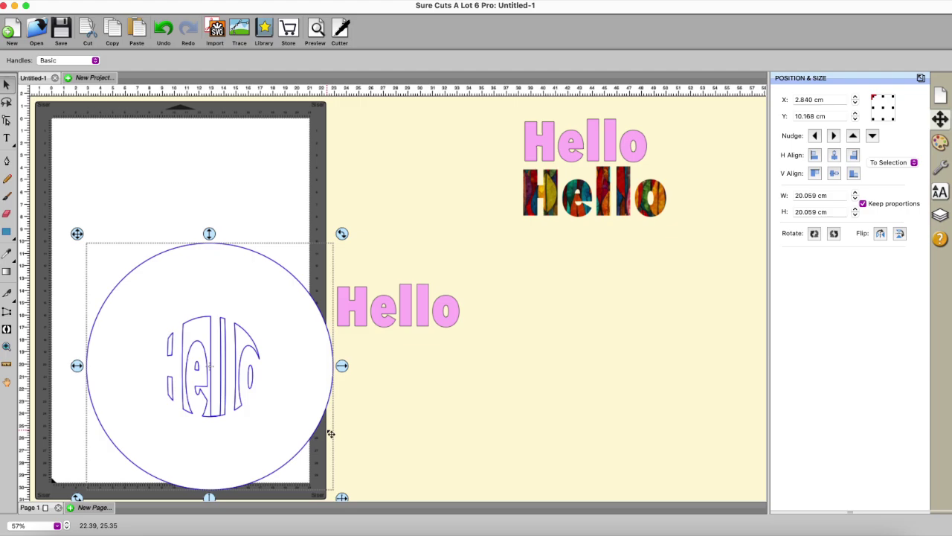
left_click(164, 29)
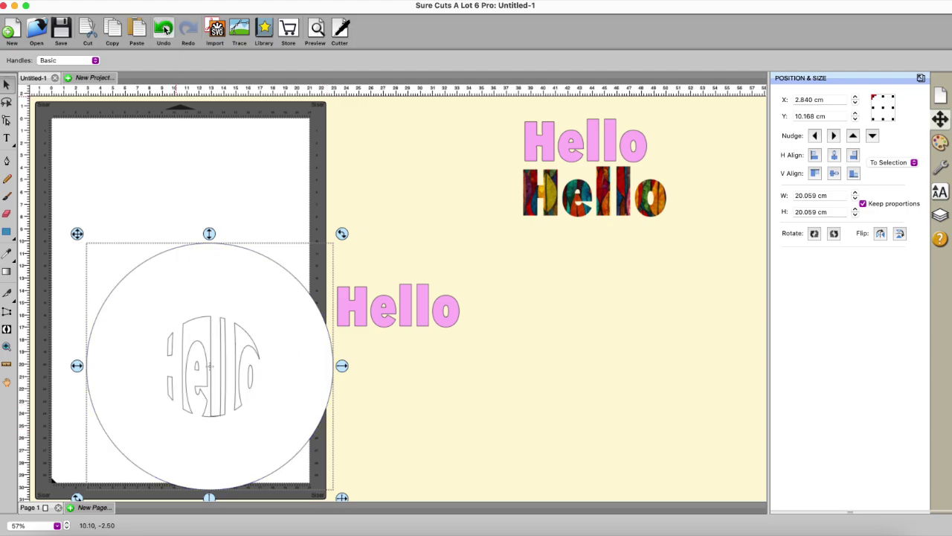
left_click(164, 29)
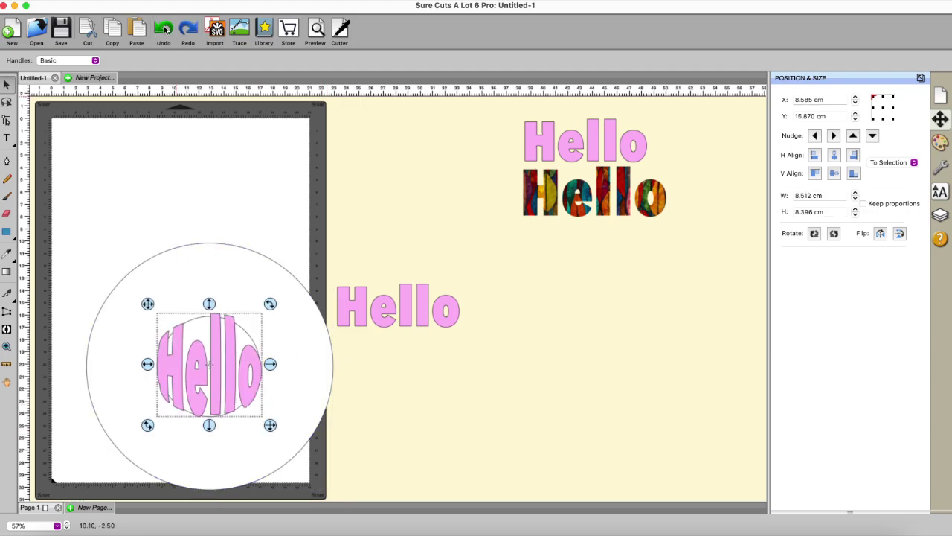
Copy and paste the ring, and shift the copy to the right of the original.
left_click(446, 419)
left_click(333, 357)
right_click(334, 358)
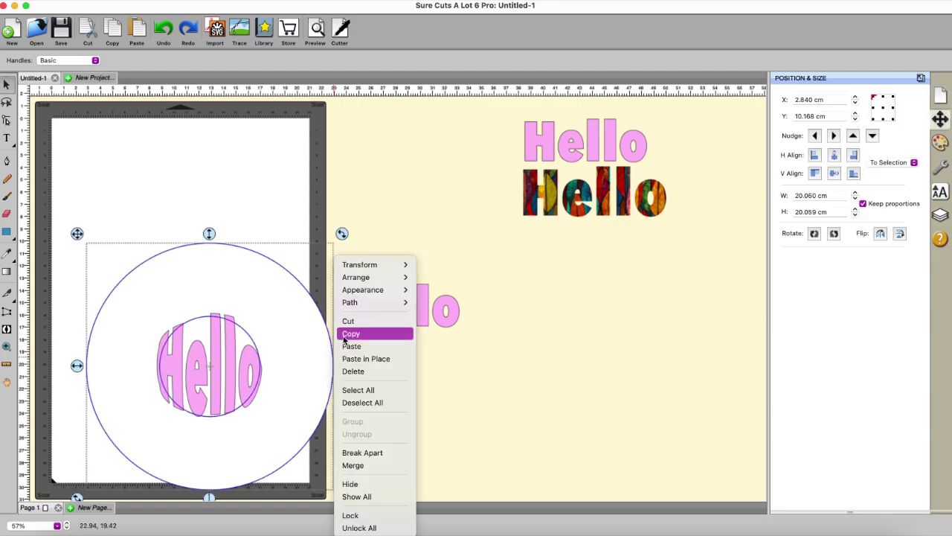
left_click(351, 333)
right_click(360, 354)
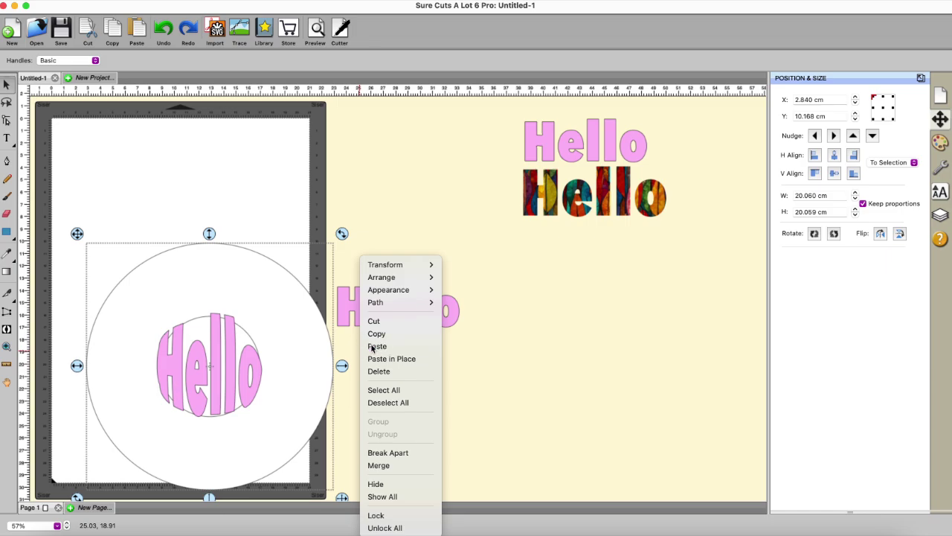
left_click(371, 345)
key("Right")
key("Right")
key("Right")
key("Right")
key("Right")
key("Right")
key("Right")
key("Right")
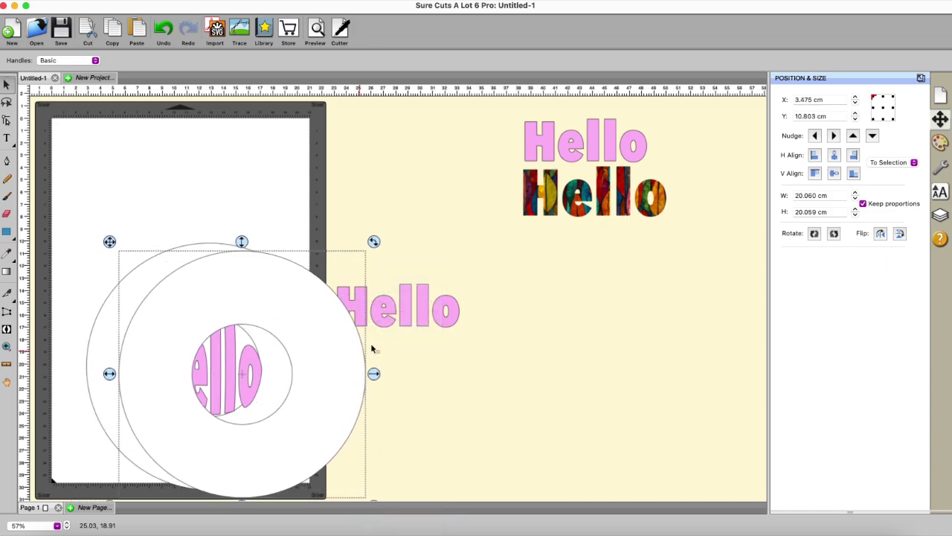
key("Right")
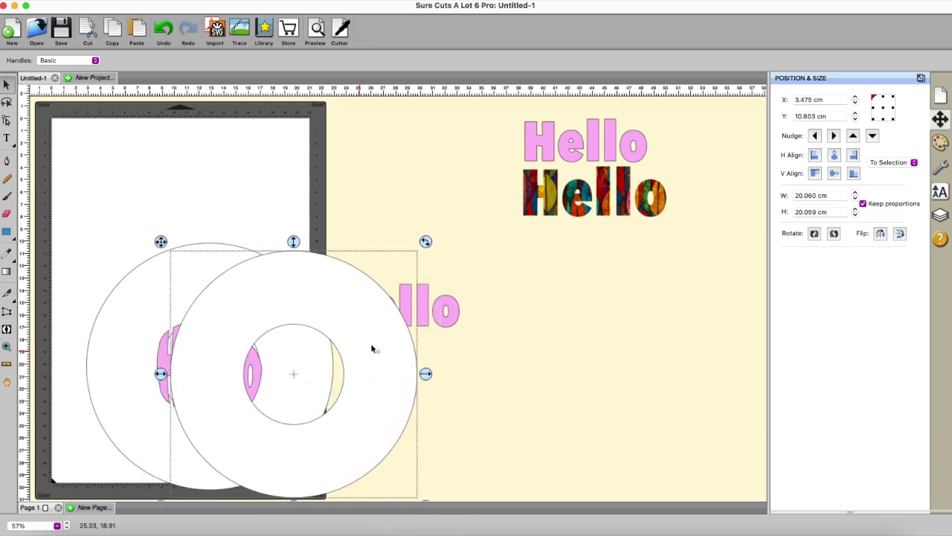
Break the copied ring apart, delete its outer circle and move the inner circle off the mat to about X 27.4, Y 18.05 cm.
right_click(370, 347)
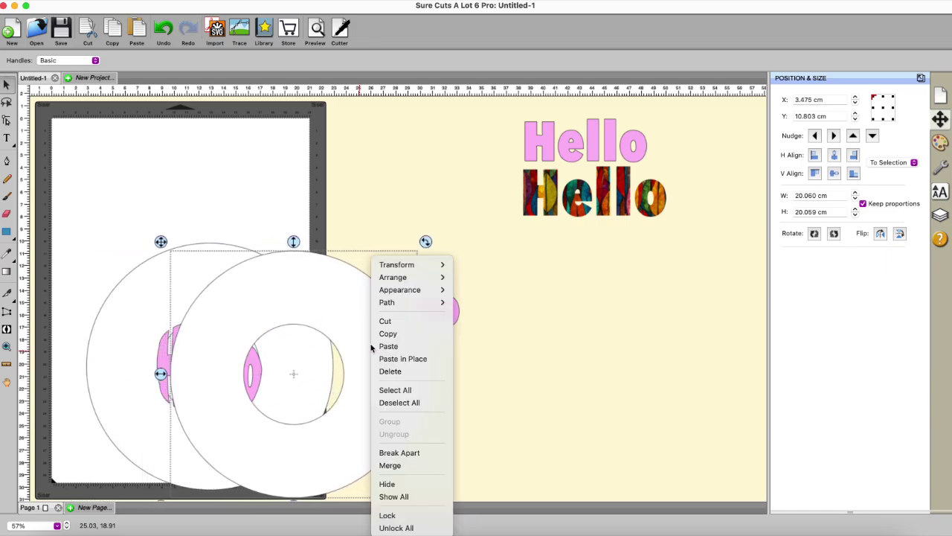
left_click(396, 452)
left_click(412, 406)
key("Delete")
left_click_drag(346, 384, 491, 401)
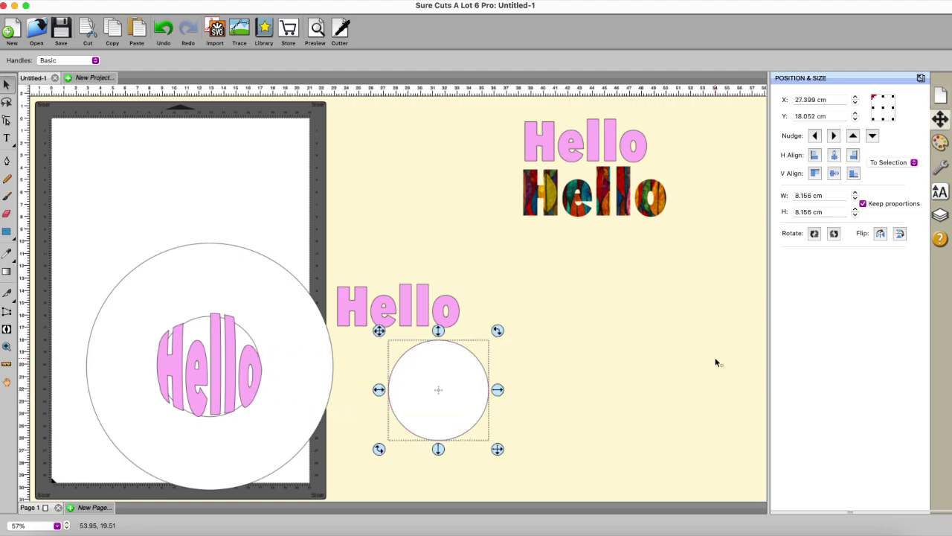
Set the separated inner circle's stroke color to bright green, 00FF00.
left_click(939, 143)
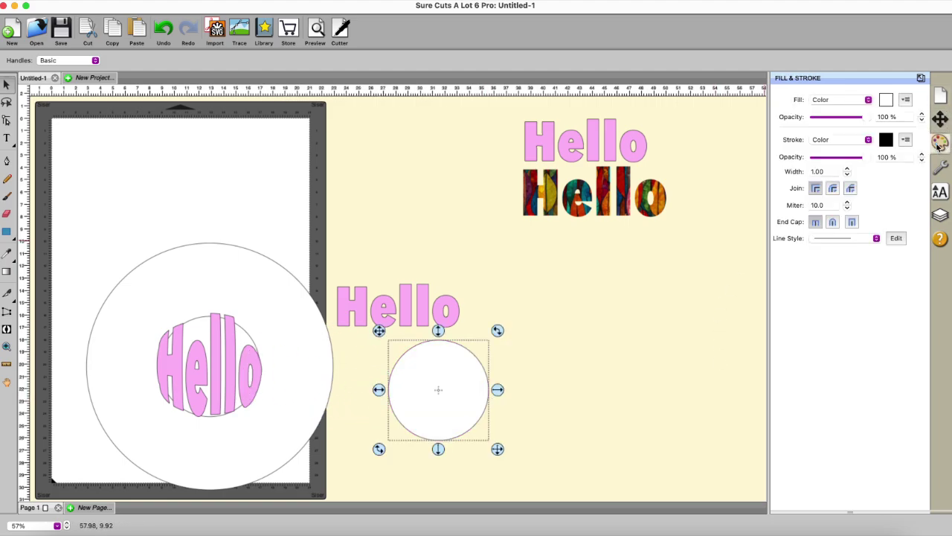
left_click(886, 141)
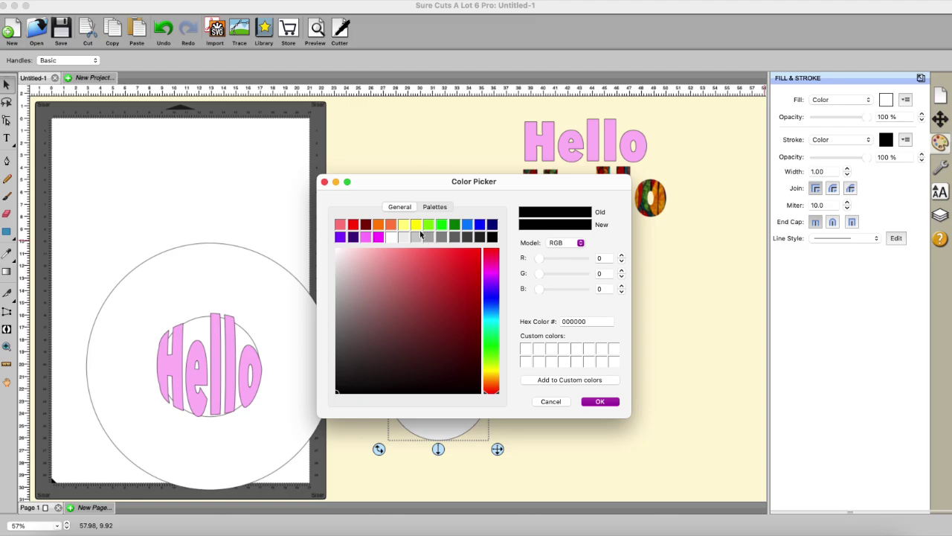
left_click(442, 225)
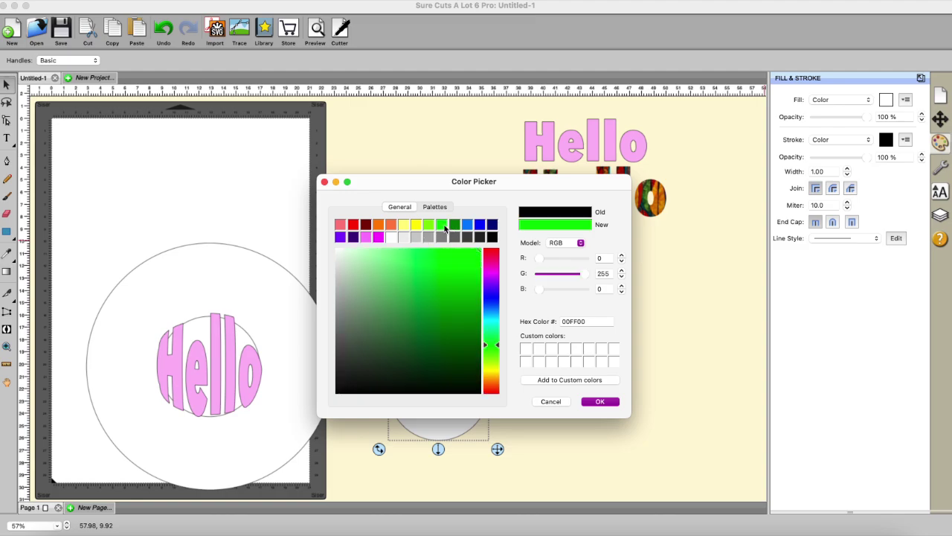
left_click(601, 402)
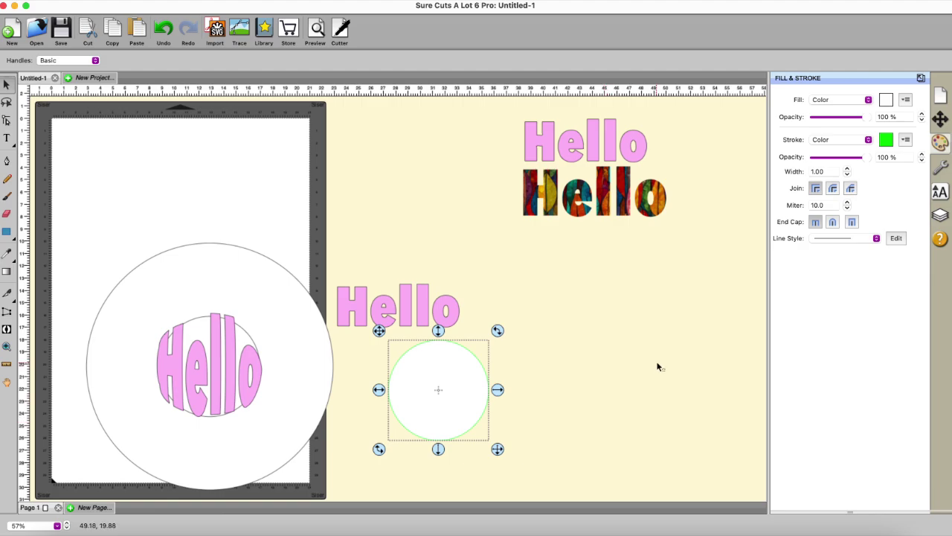
Set the green circle's cut line type to Score.
left_click(941, 168)
left_click(892, 165)
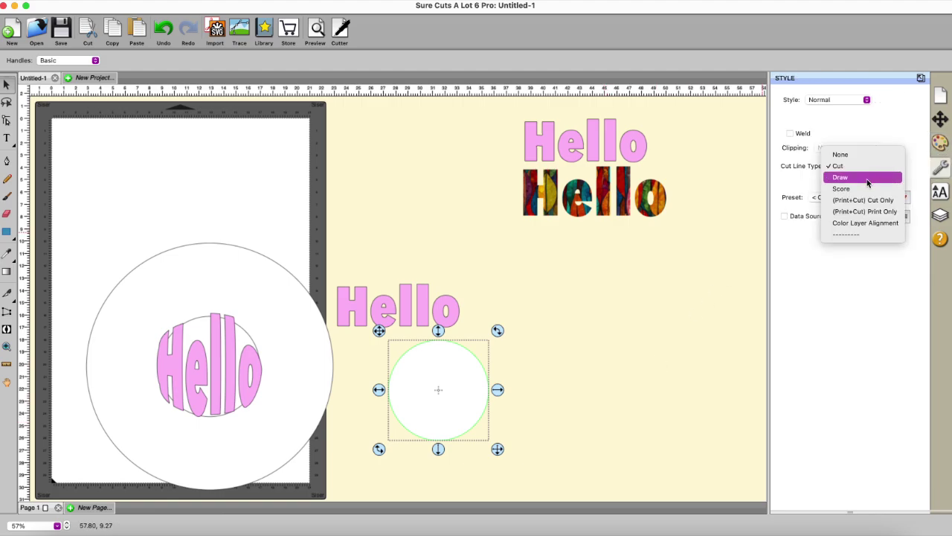
left_click(835, 186)
Move the green circle over the ring's hole and center it, the ring and the bulged Hello horizontally and vertically on each other.
left_click_drag(475, 383, 248, 365)
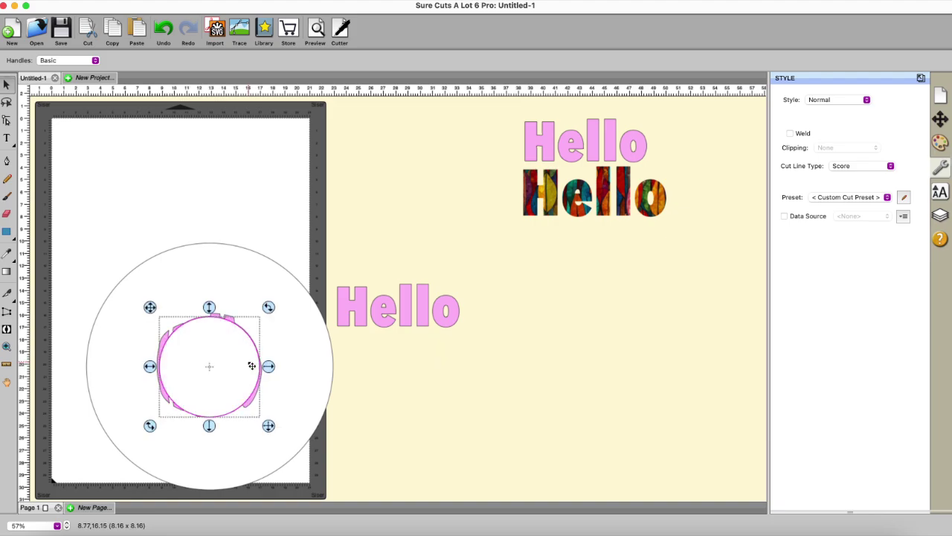
left_click_drag(65, 210, 361, 523)
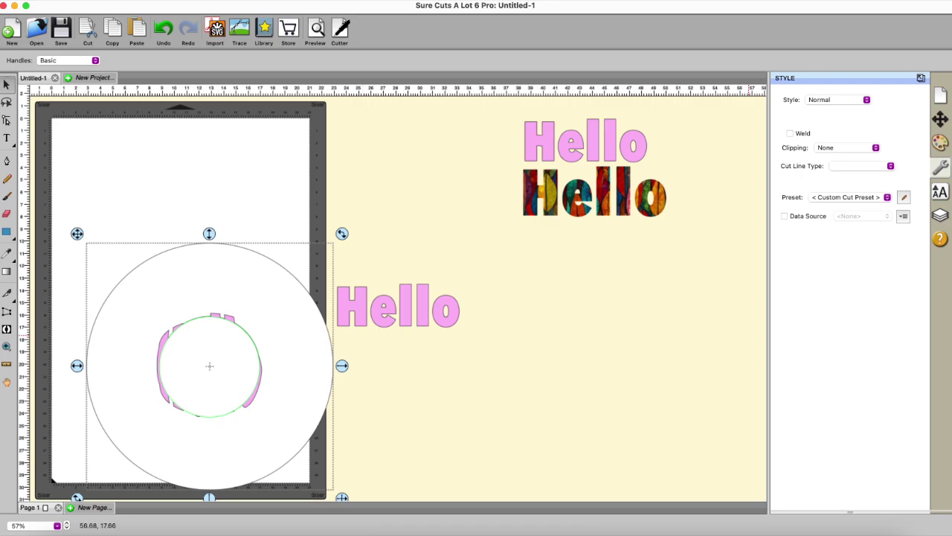
left_click(940, 121)
left_click(834, 154)
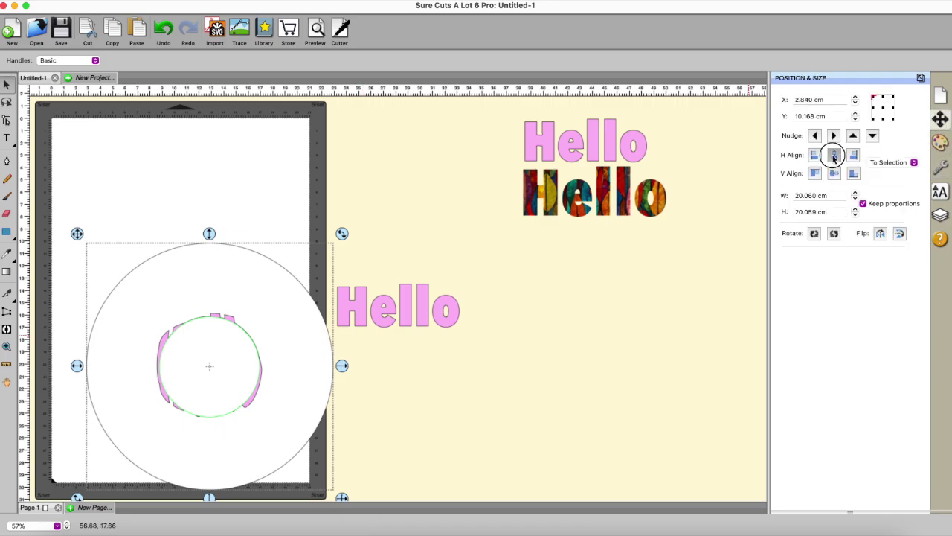
left_click(834, 173)
left_click(603, 306)
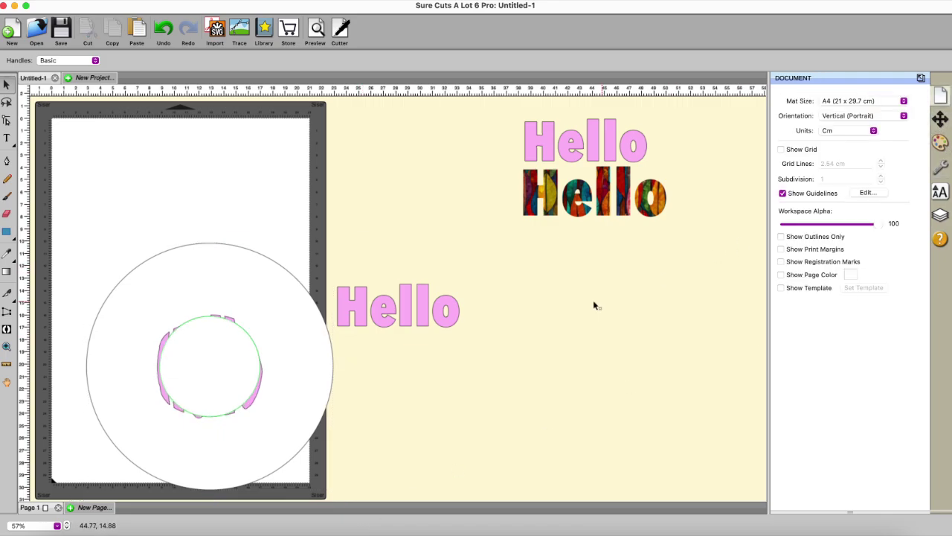
Set the green circle's fill to None.
left_click(238, 335)
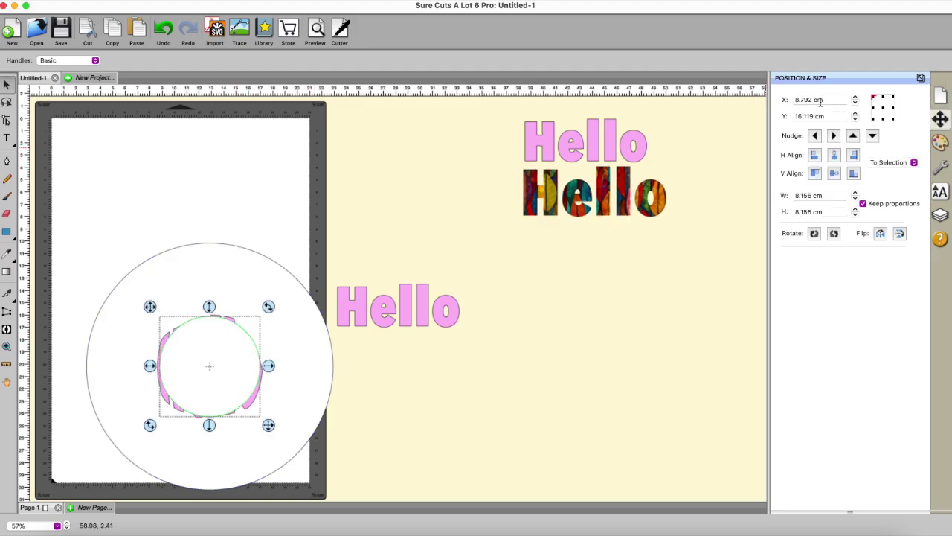
left_click(940, 142)
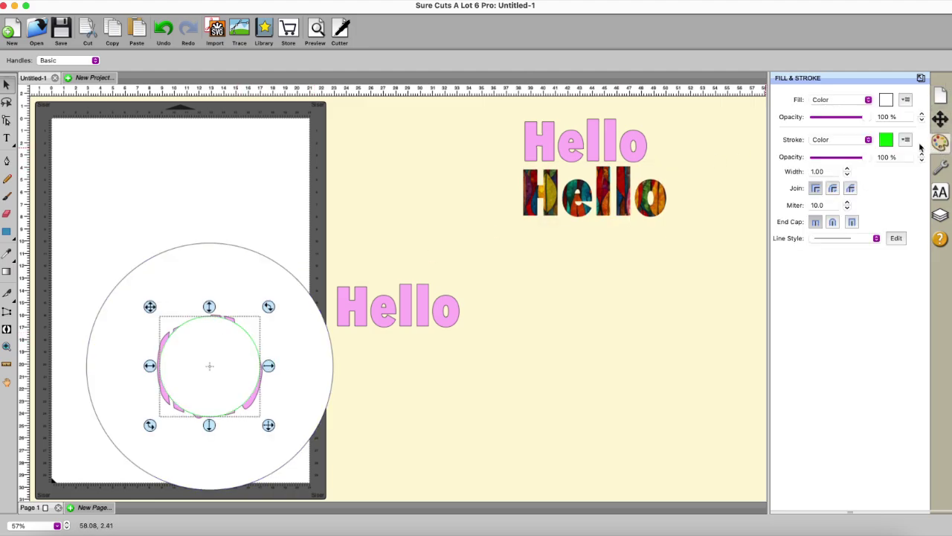
left_click(868, 99)
left_click(820, 88)
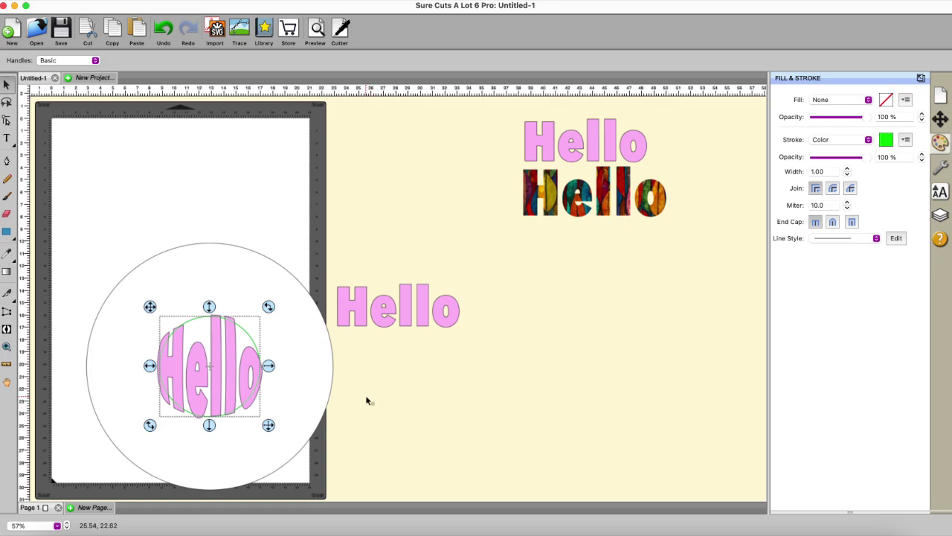
Lock the green score circle.
left_click(62, 220)
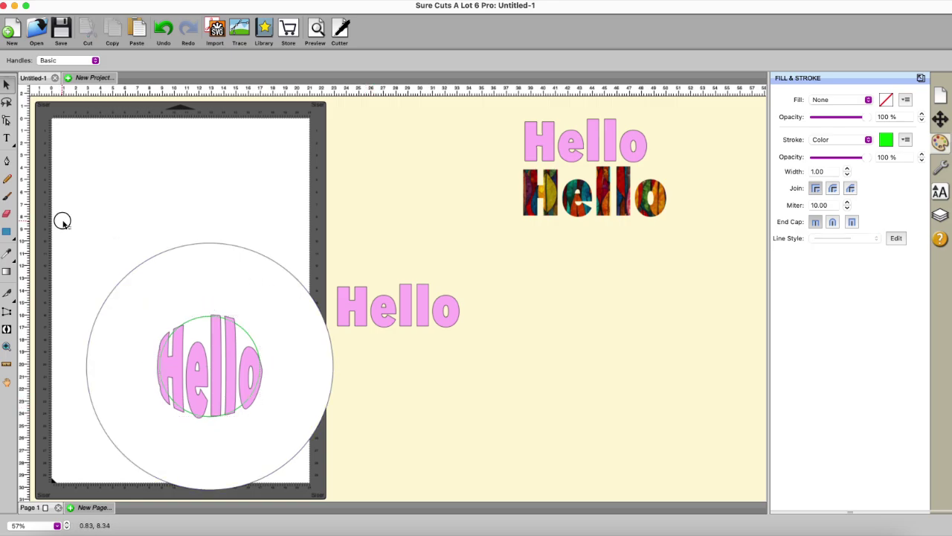
left_click(201, 321)
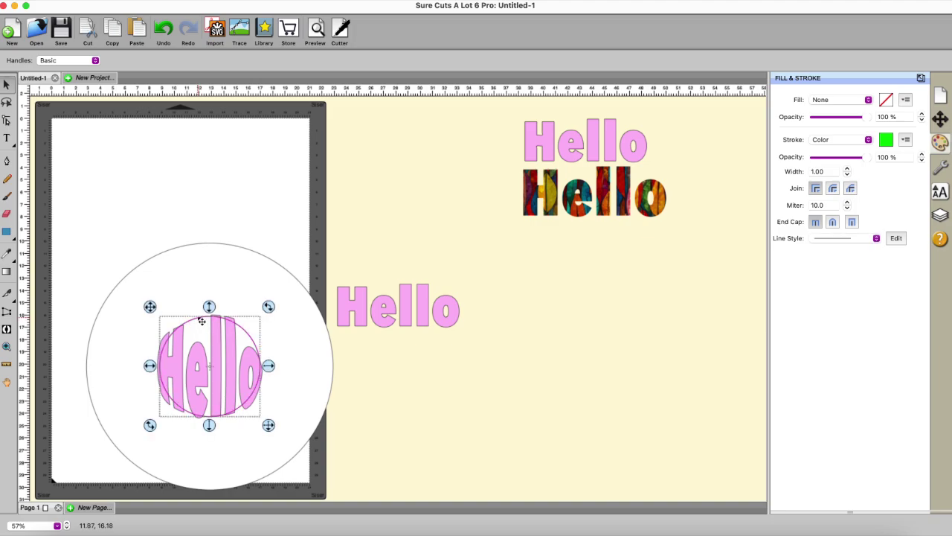
right_click(201, 320)
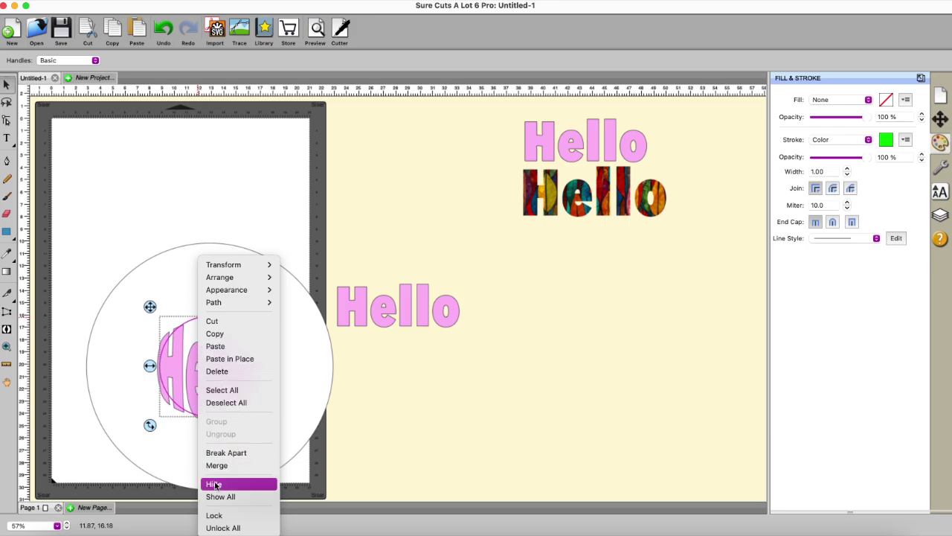
left_click(214, 515)
Combine the ring and the bulged Hello with Union, and unlock all locked objects.
left_click_drag(61, 221, 366, 511)
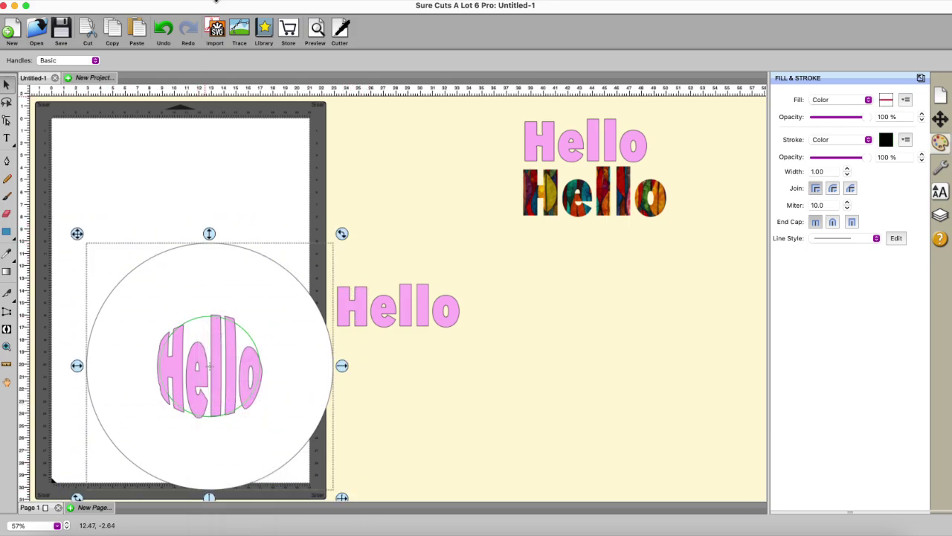
left_click(216, 2)
left_click(210, 8)
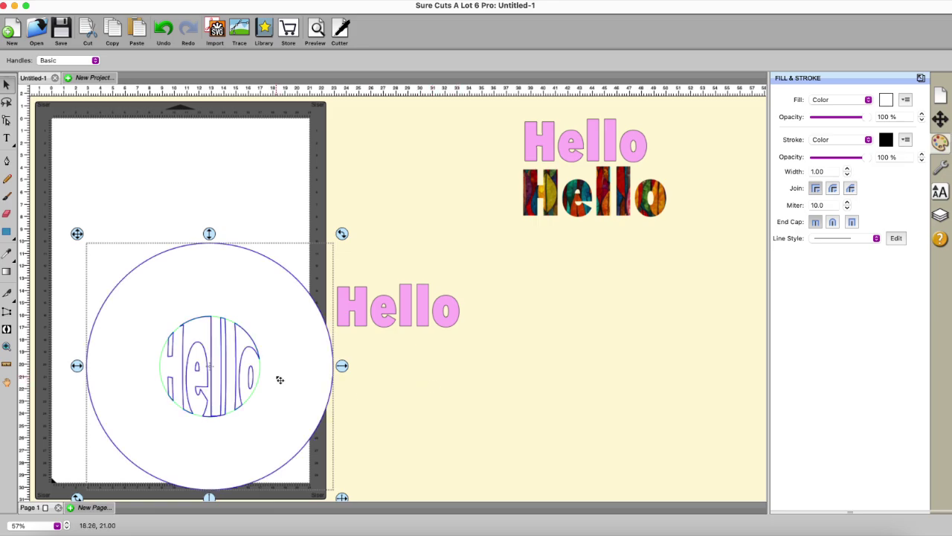
left_click(171, 0)
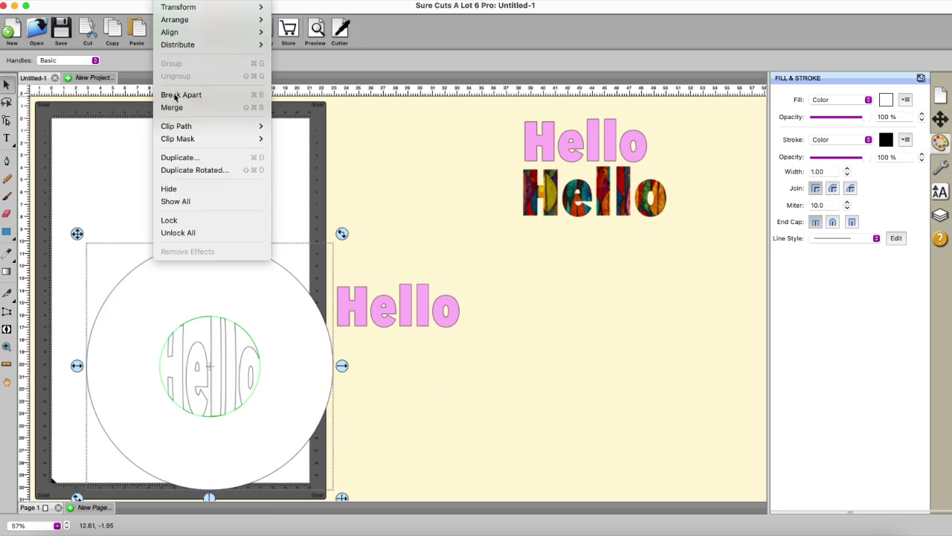
left_click(175, 232)
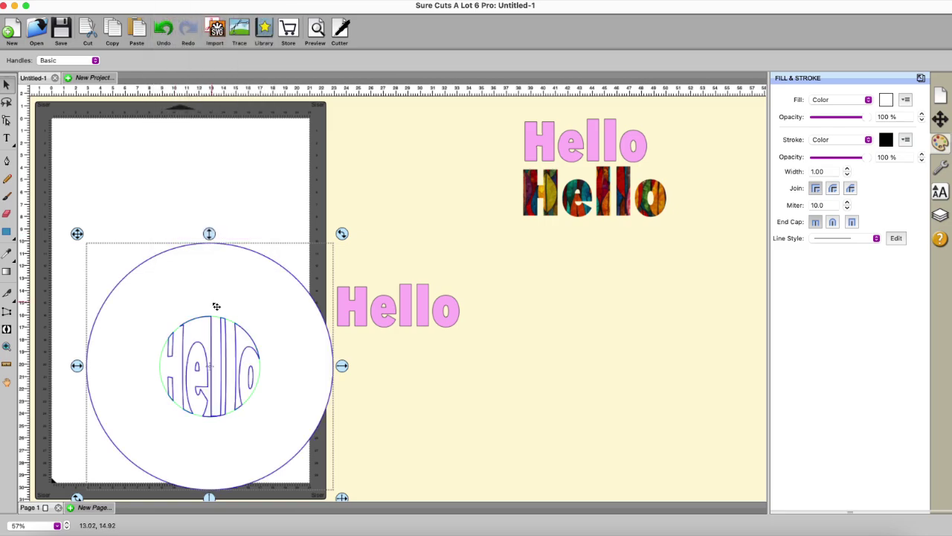
Hide the green score circle inside the ring and show all hidden objects again.
left_click(374, 391)
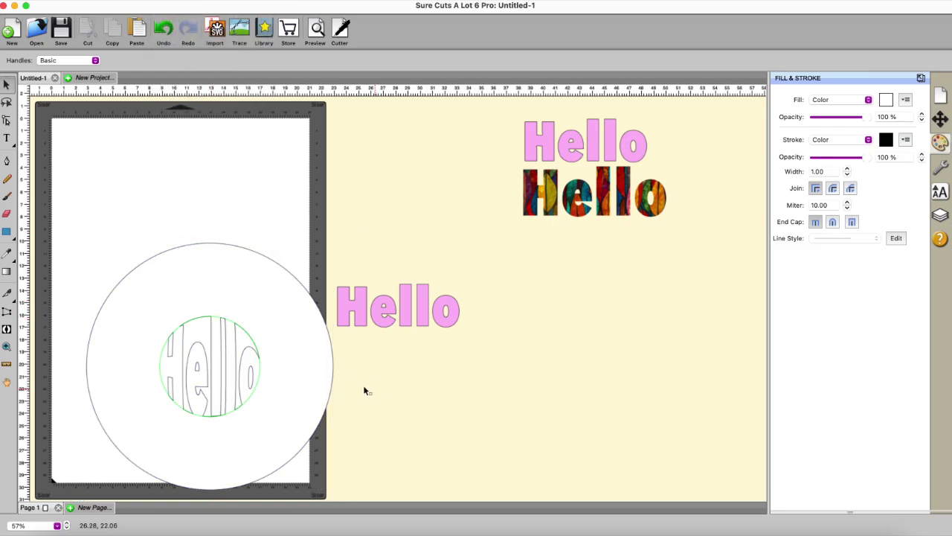
left_click(263, 368)
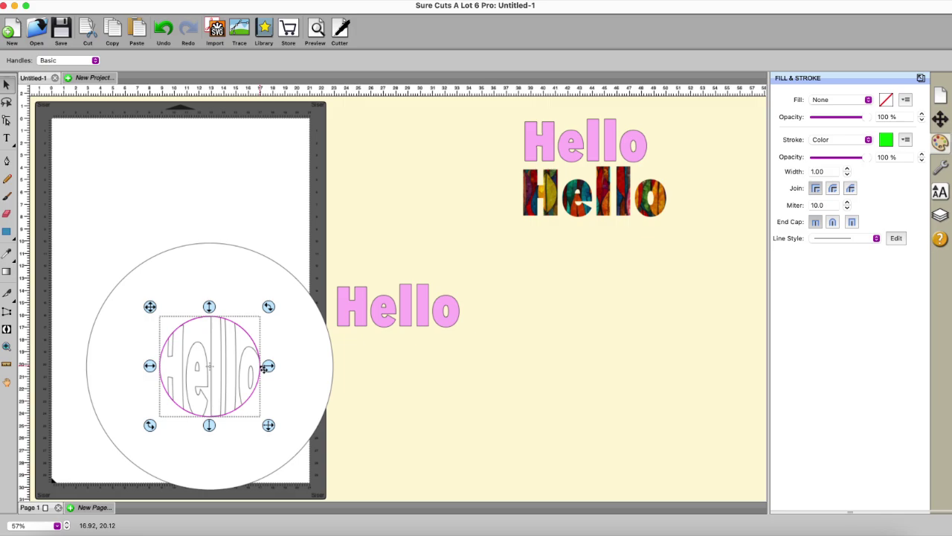
right_click(262, 369)
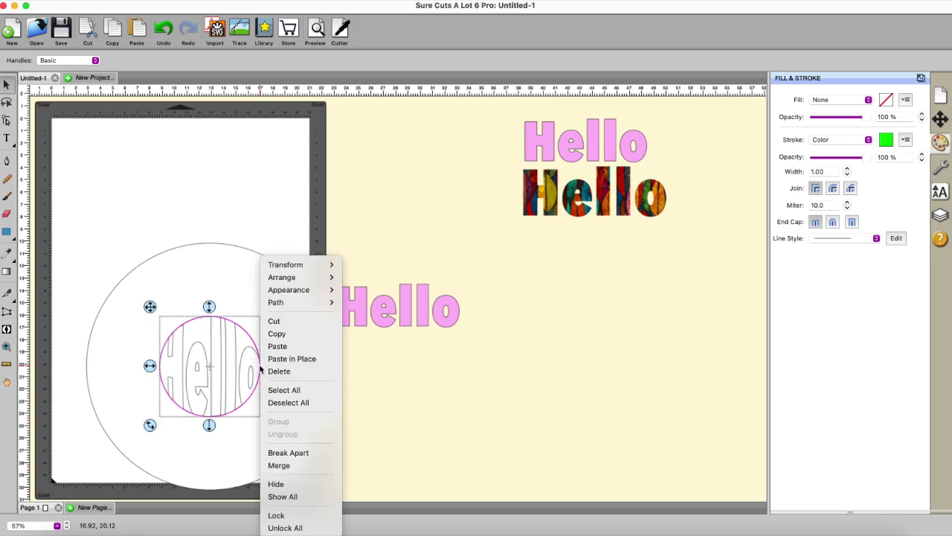
left_click(275, 485)
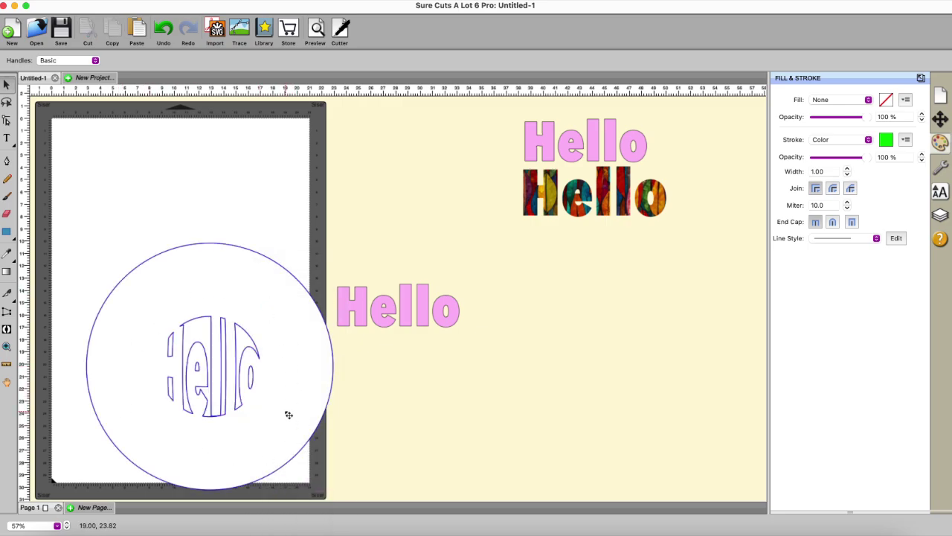
left_click(173, 0)
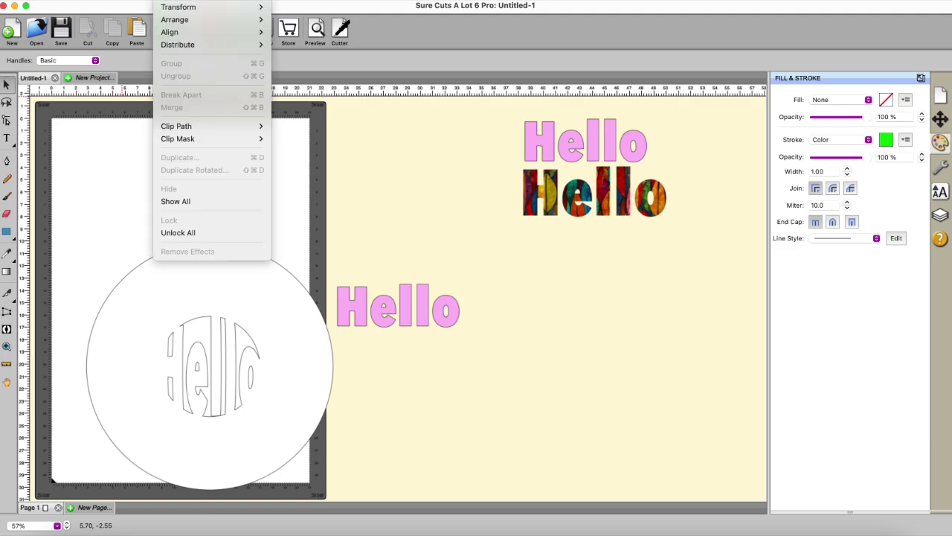
left_click(175, 202)
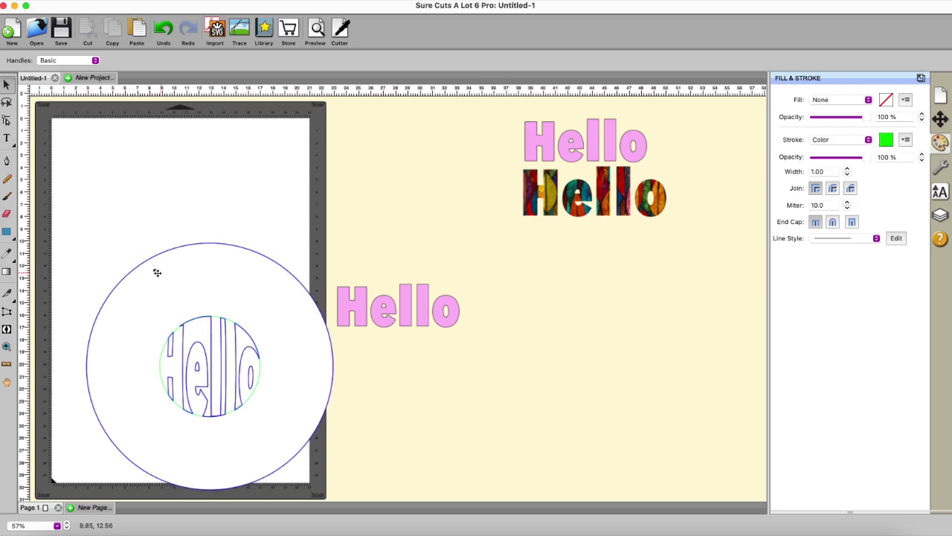
Move the ring design with its score circle off the mat and place the nearby pink Hello near the mat's upper edge.
left_click_drag(55, 231, 350, 510)
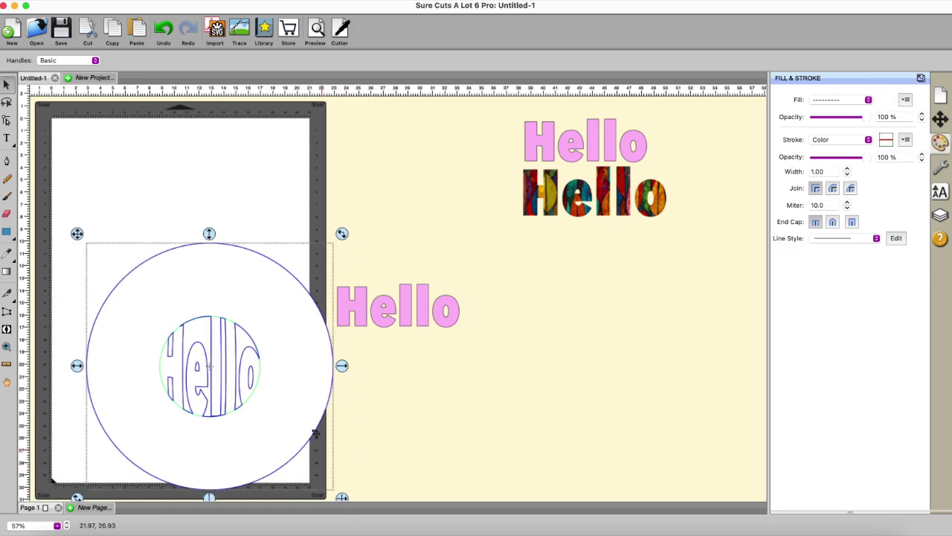
left_click_drag(293, 387, 690, 391)
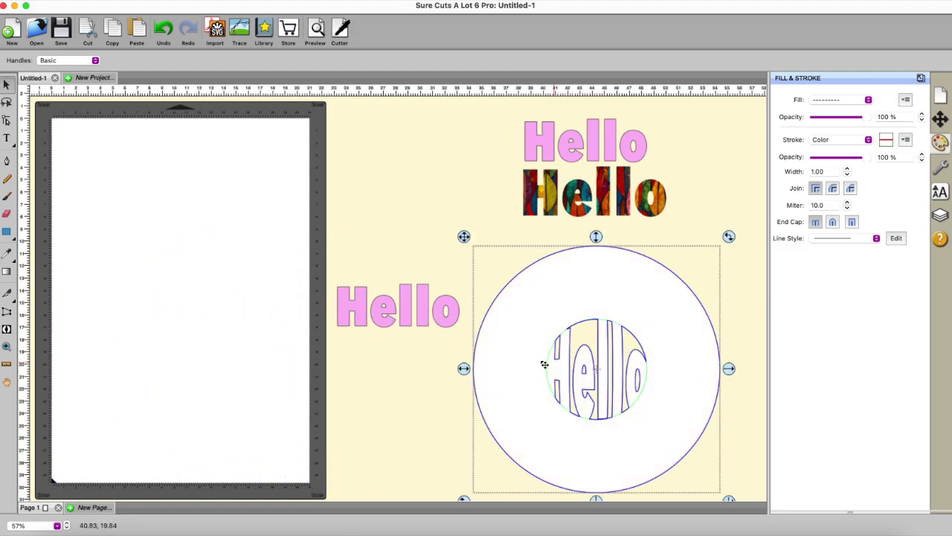
left_click_drag(458, 325, 243, 210)
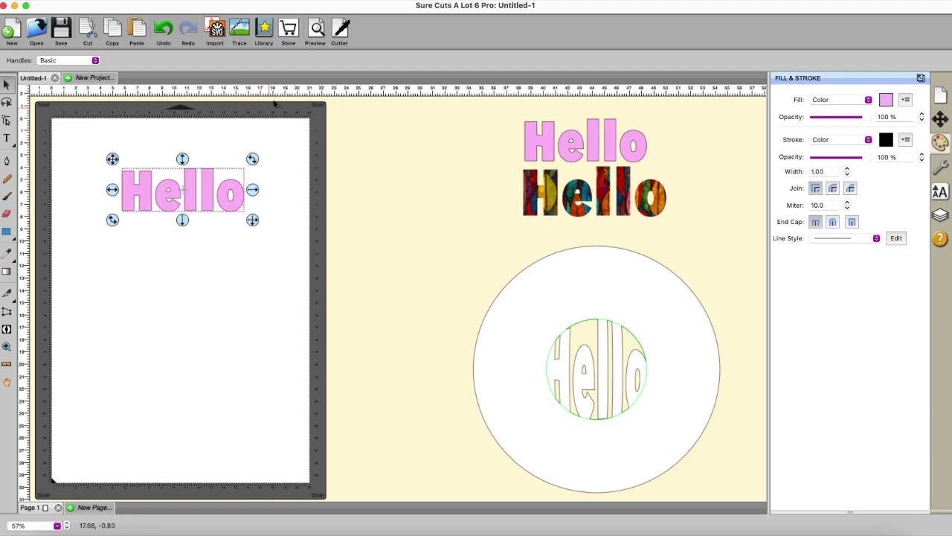
Apply a grey Drop Shadow to the pink Hello with 0.254 cm X and Y offsets and 0.000 cm inset.
left_click(302, 2)
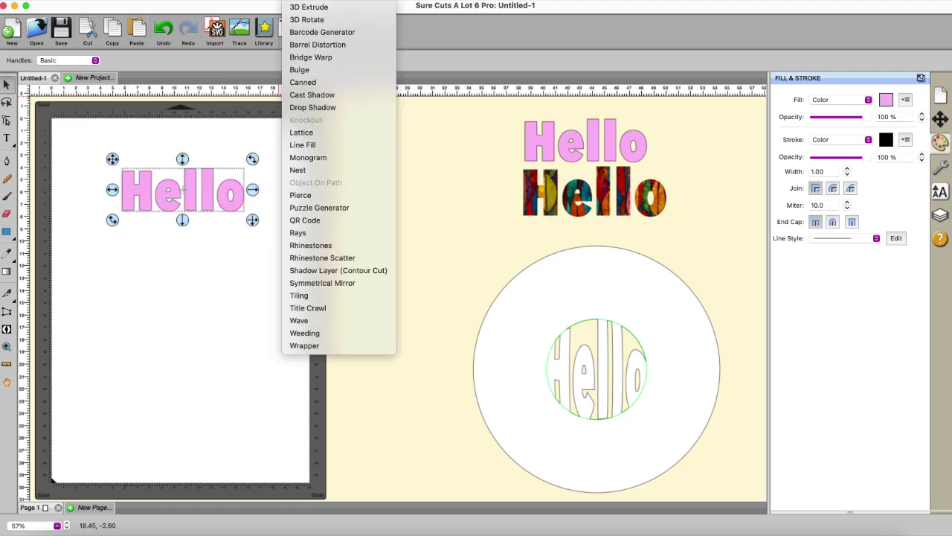
left_click(322, 110)
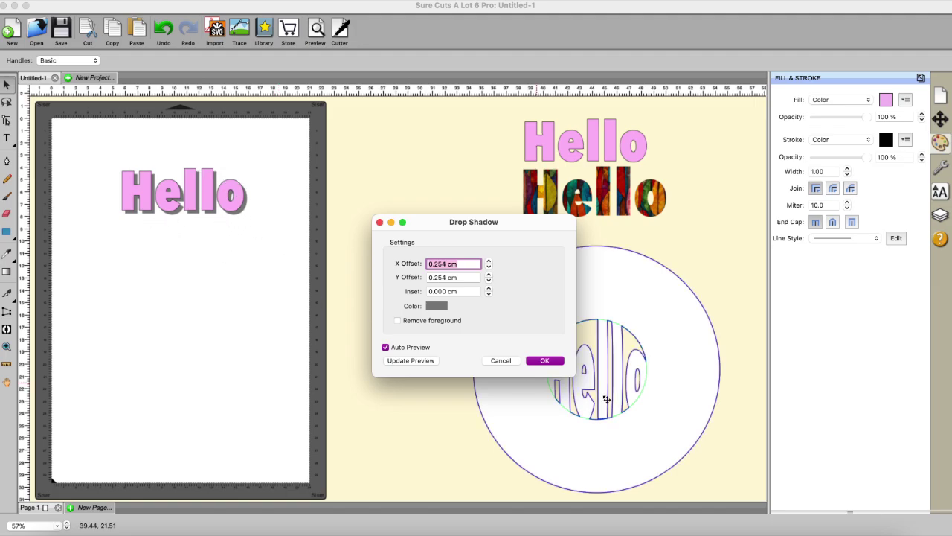
left_click(545, 360)
Enlarge the pink Hello together with its shadow to about 21 cm wide and reposition it on the mat.
mouse_move(94, 154)
left_mouse_down()
mouse_move(270, 221)
mouse_move(279, 313)
left_mouse_up()
left_click(254, 217)
left_click_drag(253, 217, 388, 373)
left_click_drag(364, 247, 308, 255)
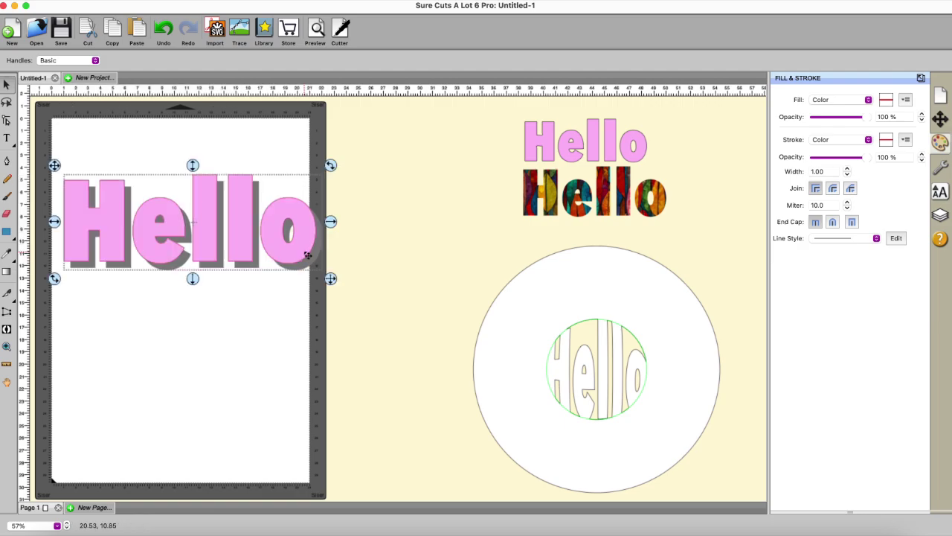
Preview the shadowed Hello's cut lines with and without the printable lines shown.
left_click(316, 30)
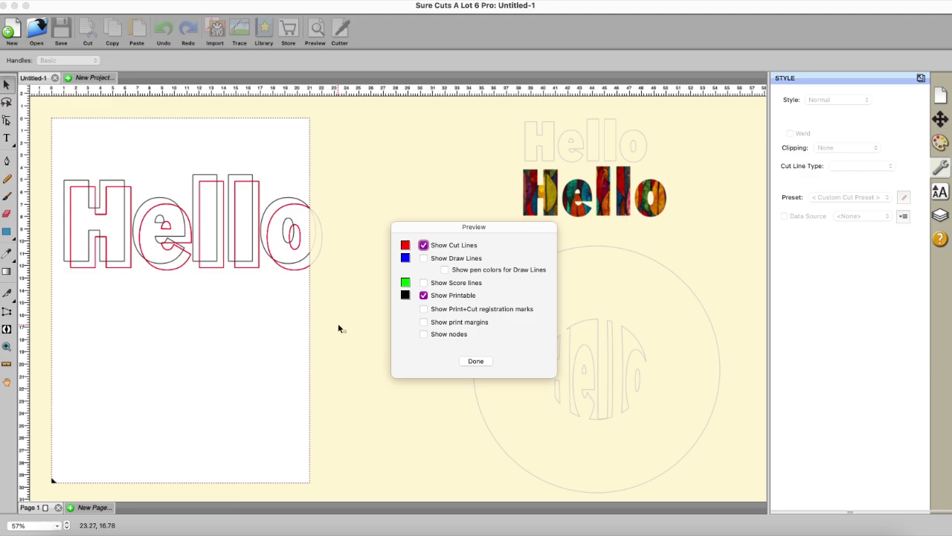
left_click(425, 296)
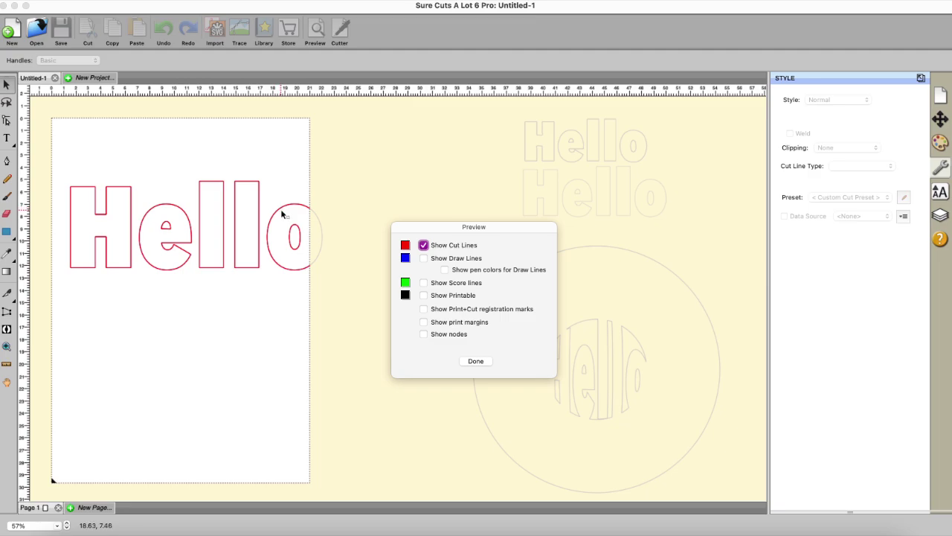
left_click(424, 296)
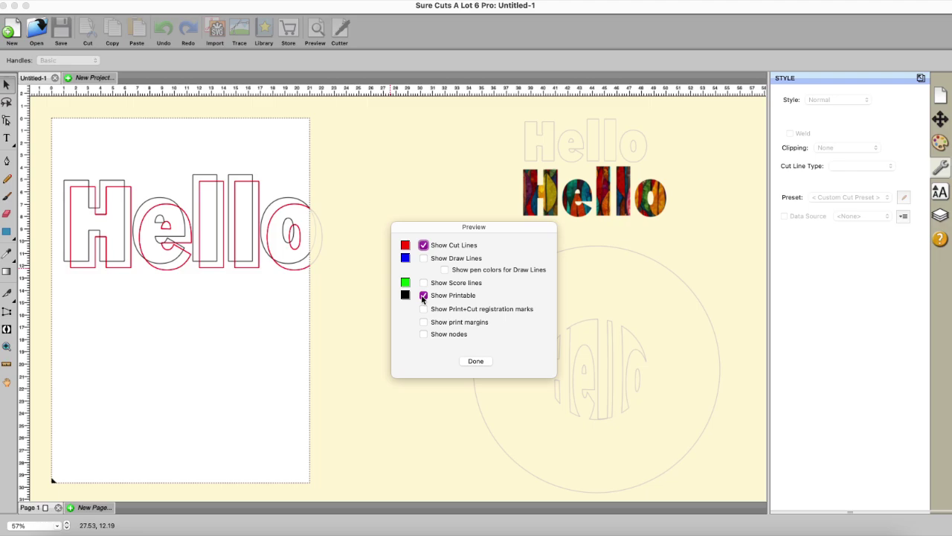
left_click(475, 361)
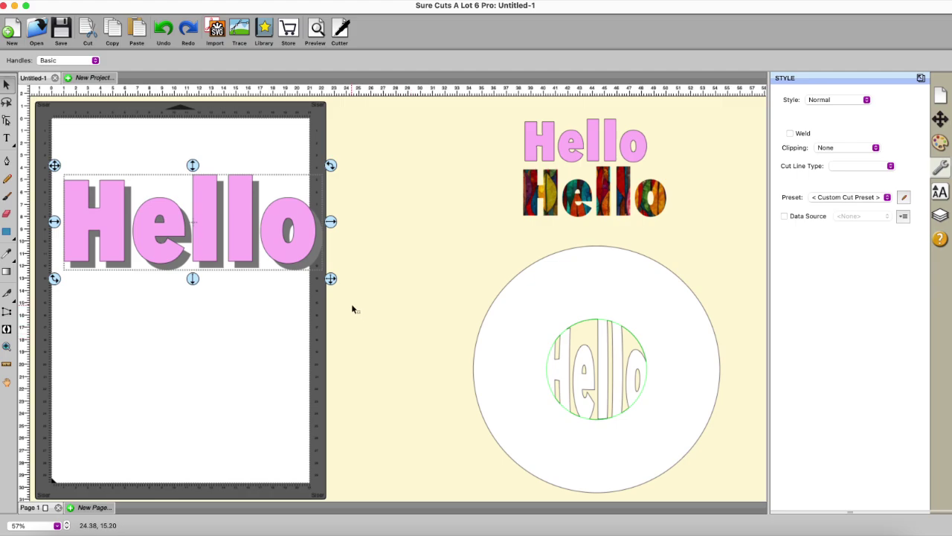
Set the cut line type of the large Hello and its shadow to (Print+Cut) Print Only.
left_click(365, 318)
left_click_drag(47, 158, 371, 352)
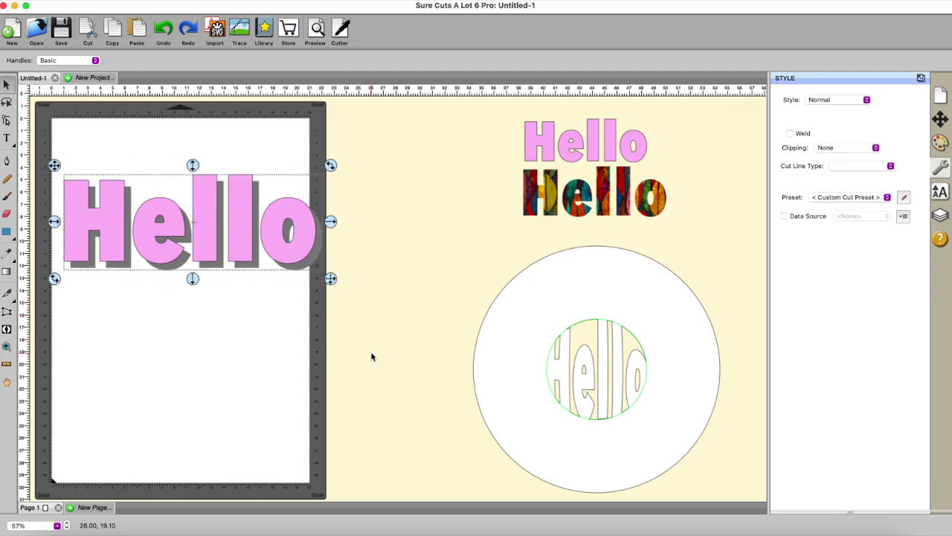
left_click(892, 170)
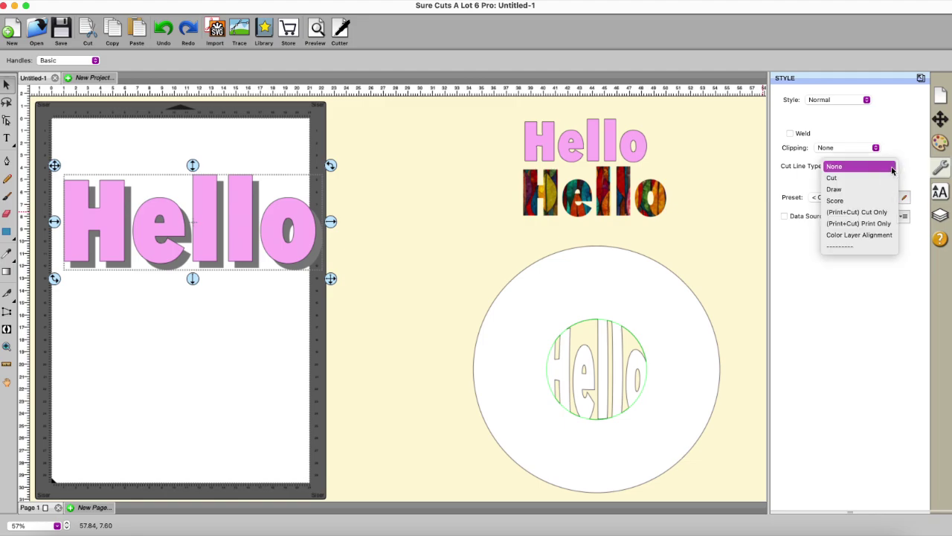
left_click(880, 223)
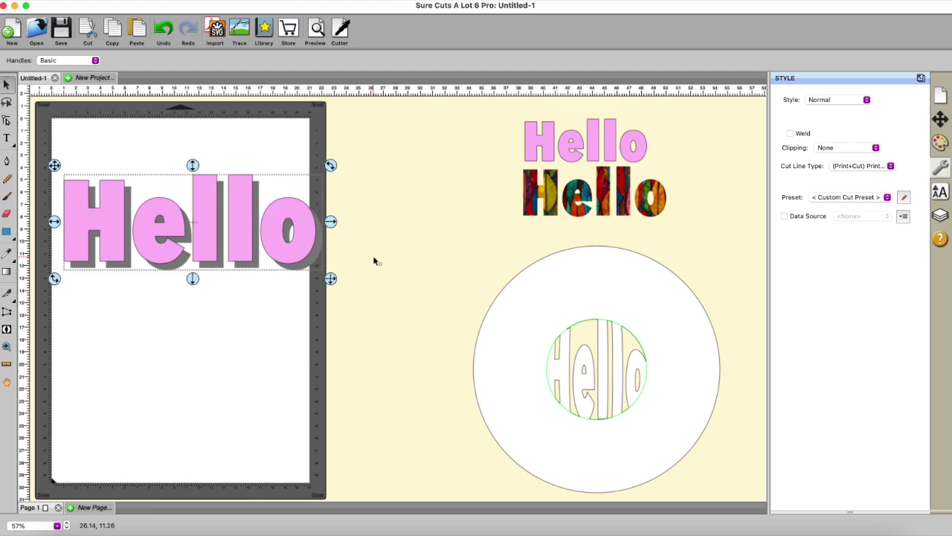
Paste a copy of the large Hello and its shadow in place, and set the copy's cut line type to (Print+Cut) Cut Only.
right_click(220, 212)
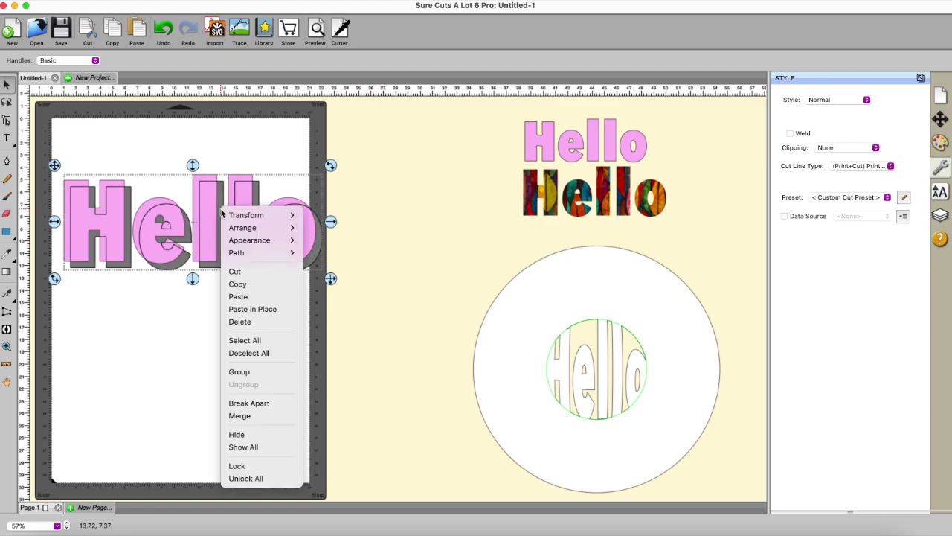
left_click(238, 285)
right_click(225, 217)
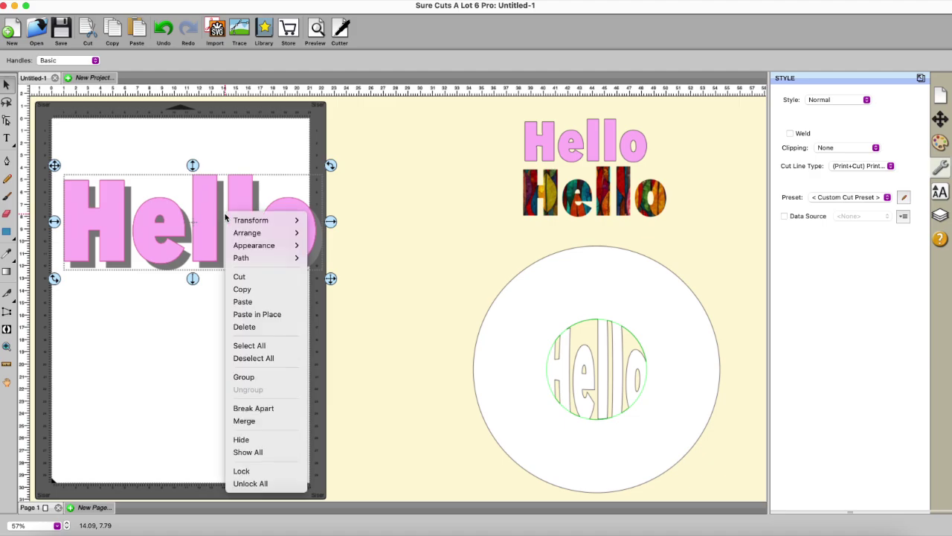
left_click(250, 315)
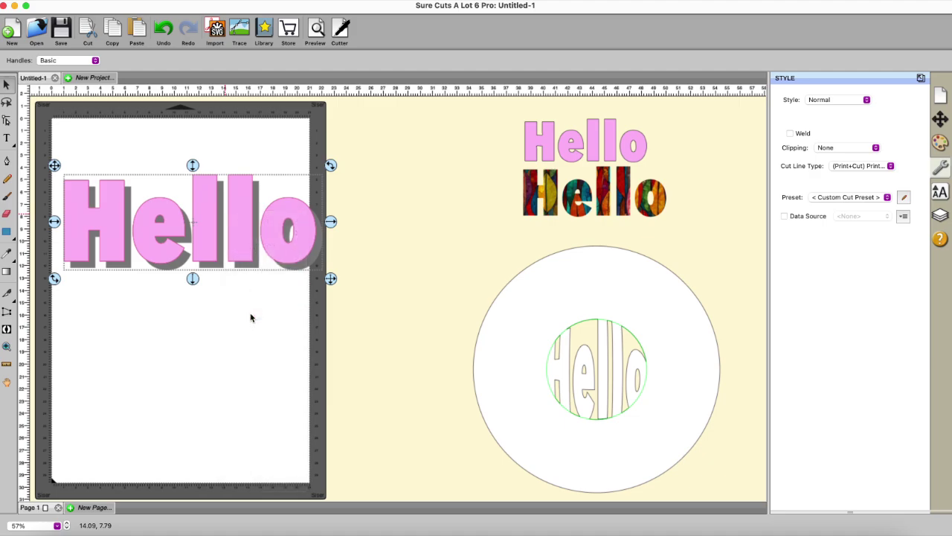
left_click(892, 166)
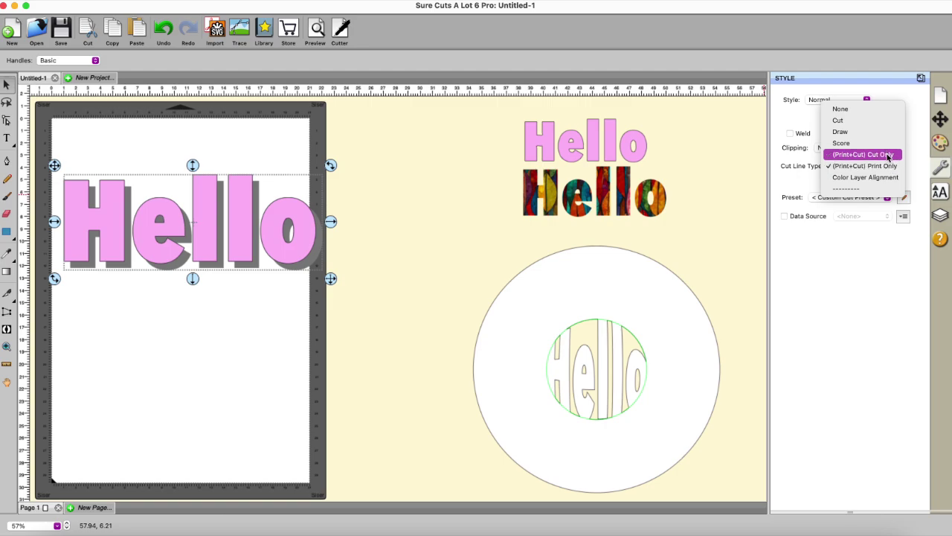
left_click(887, 156)
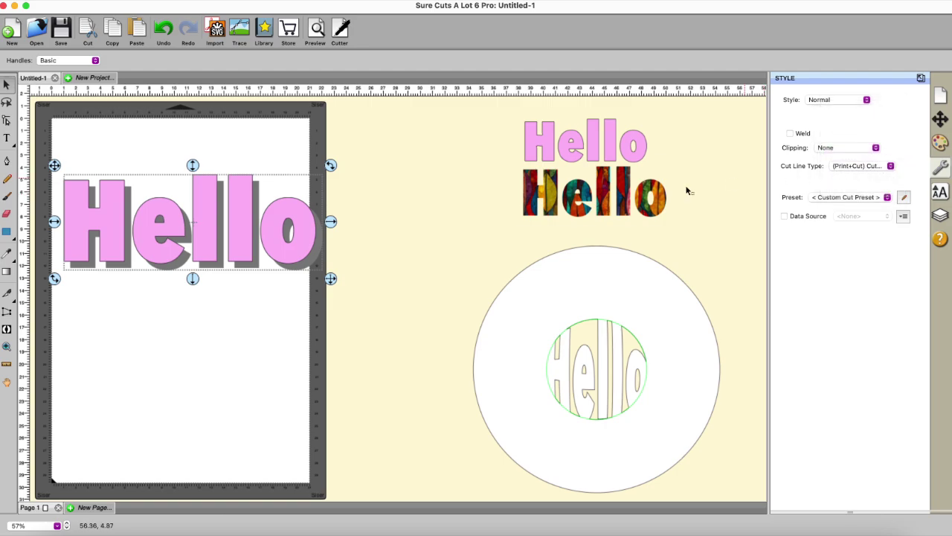
Preview the print-and-cut Hello, toggling the printable lines to examine the cut lines alone.
left_click(316, 28)
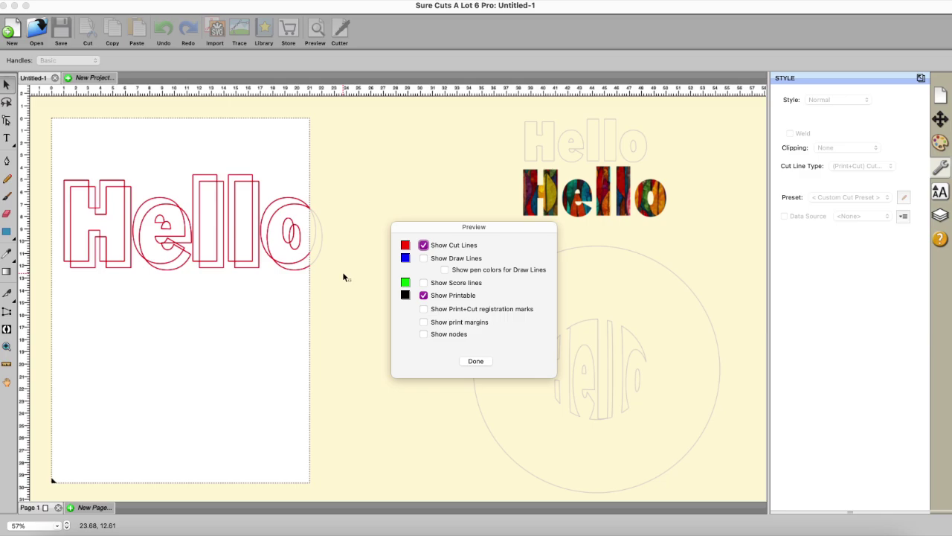
left_click(424, 295)
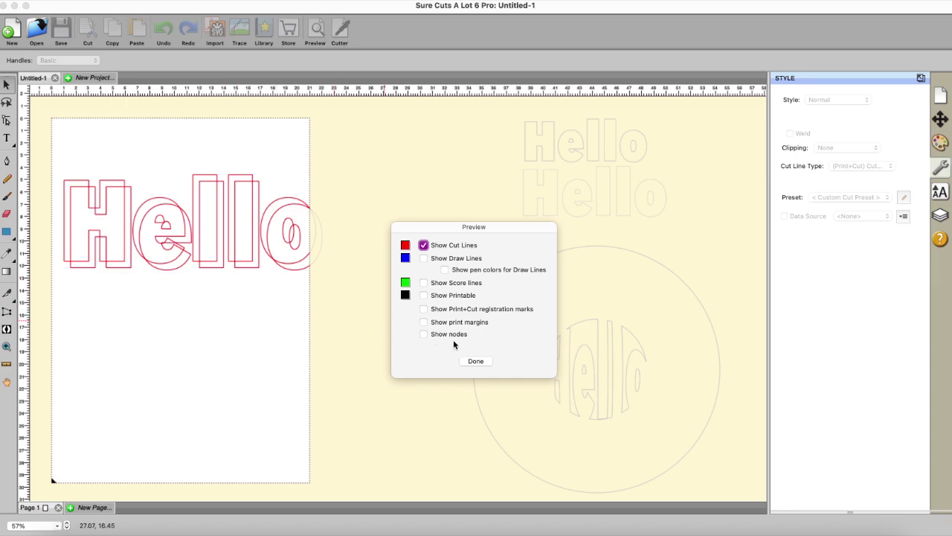
left_click(423, 296)
left_click(476, 361)
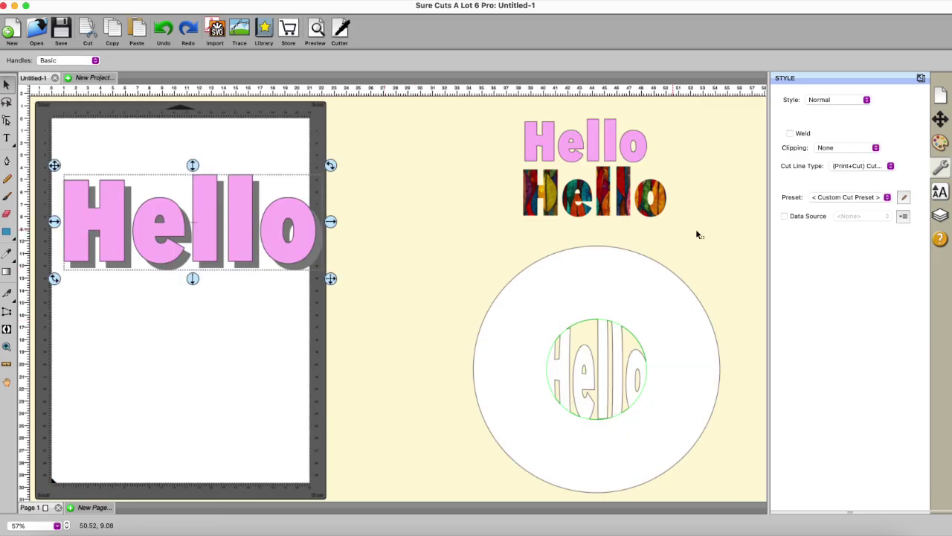
Turn on Weld for the cut-only Hello copy and preview its cut lines with and without the printable lines.
left_click(790, 134)
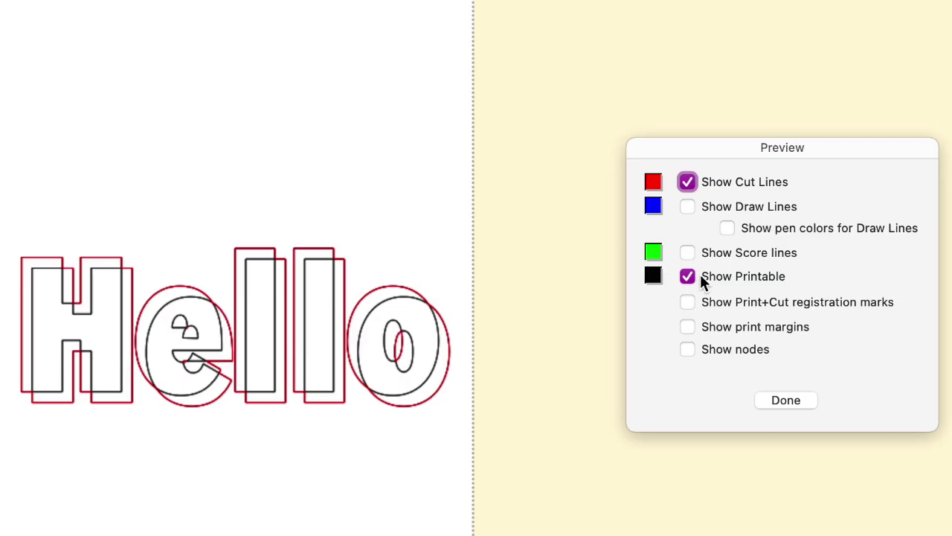
left_click(687, 276)
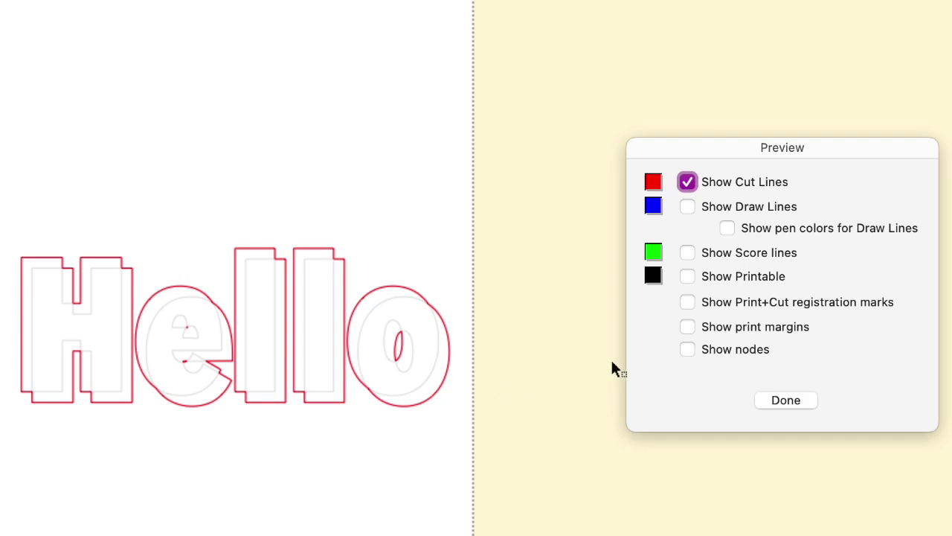
left_click(688, 277)
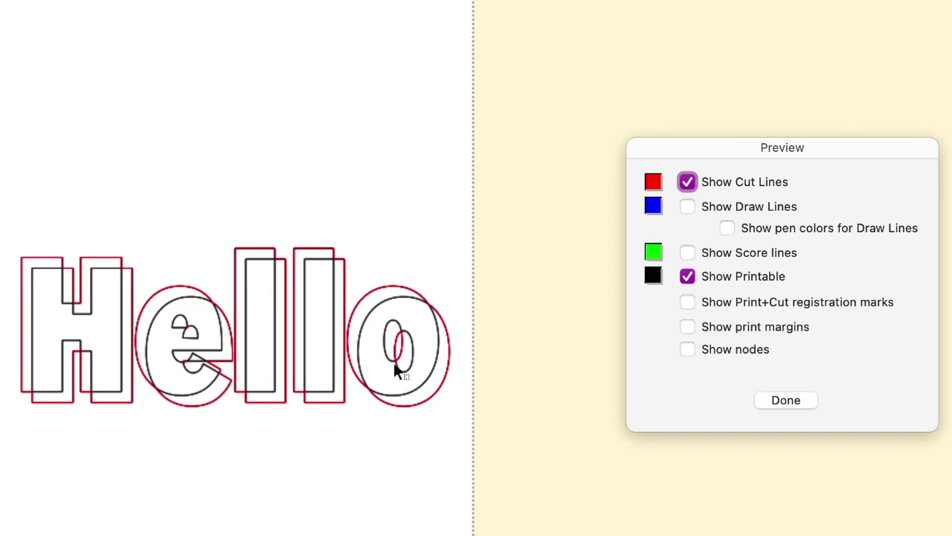
left_click(786, 400)
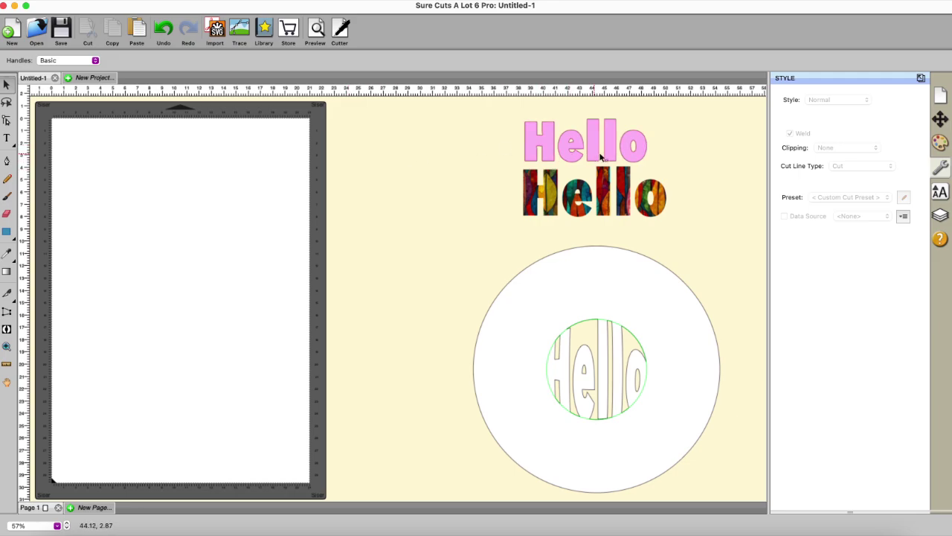
Move the remaining pink Hello onto the empty mat and open the Wave effect for it.
left_click_drag(617, 151, 211, 251)
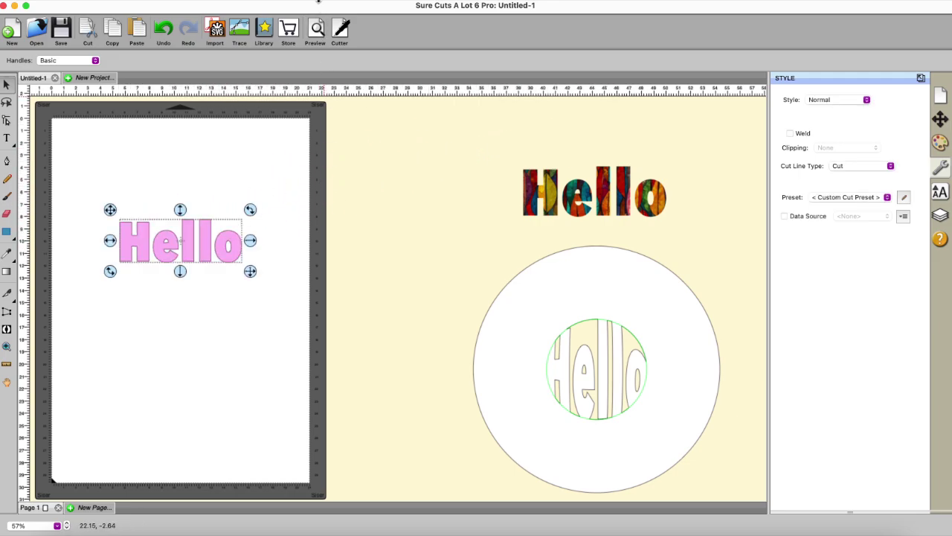
left_click(318, 2)
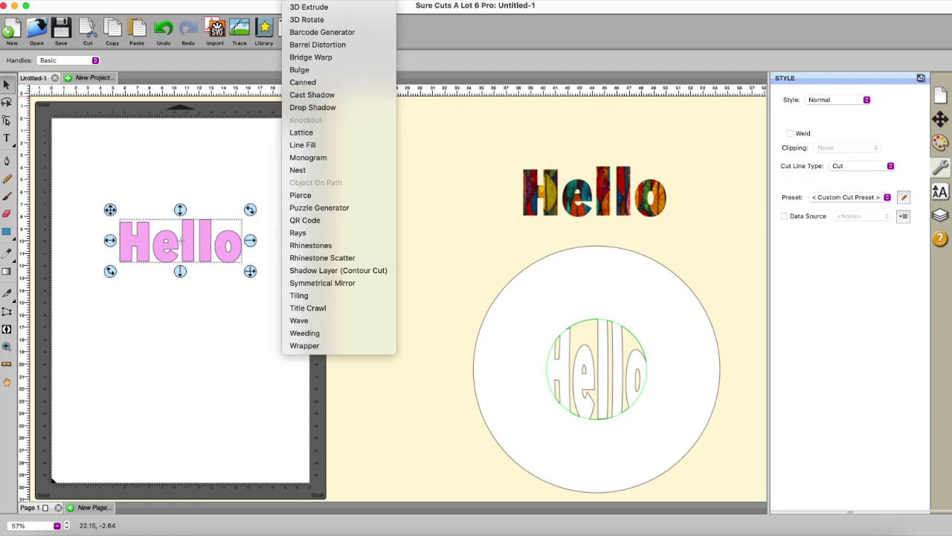
left_click(298, 326)
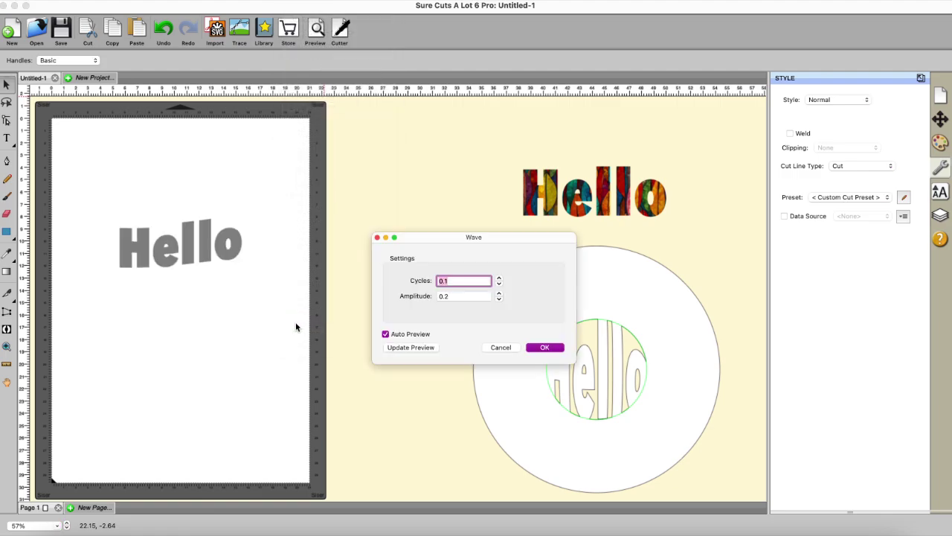
Try the wave with an amplitude of 0.90 and 0.40 cycles.
left_click(499, 292)
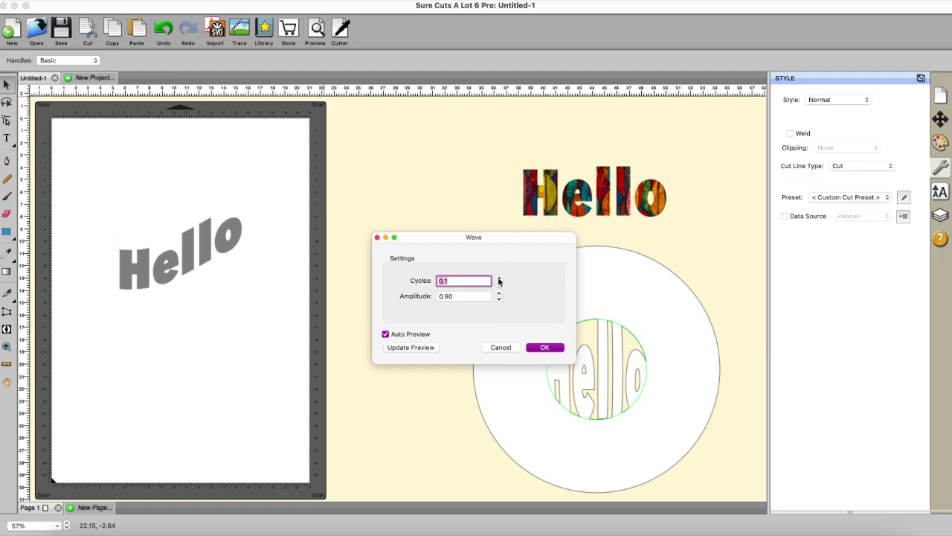
left_click(499, 278)
left_click(499, 278)
left_click(499, 279)
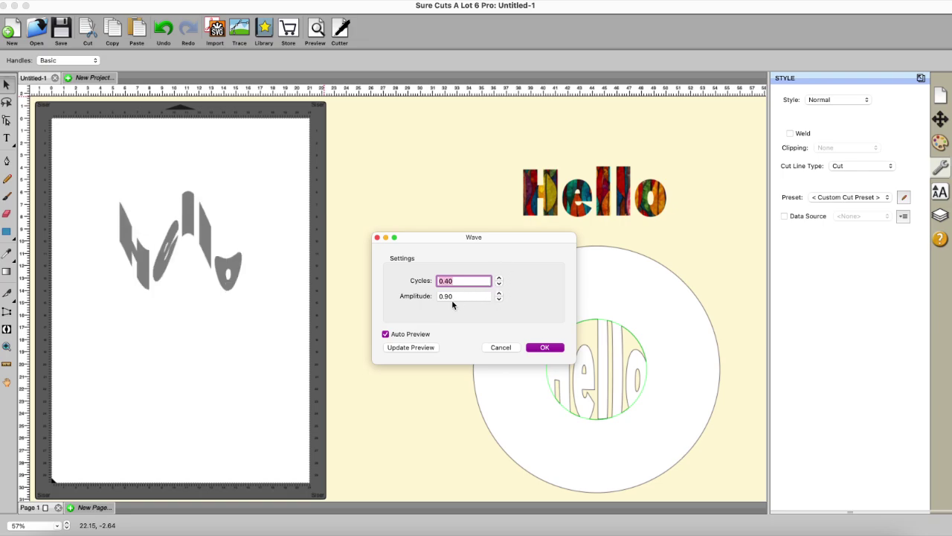
Set the wave's amplitude to 0.10.
left_click(499, 299)
left_click(499, 299)
left_click(499, 299)
left_click(499, 299)
left_click(500, 299)
left_click(500, 299)
left_click(499, 299)
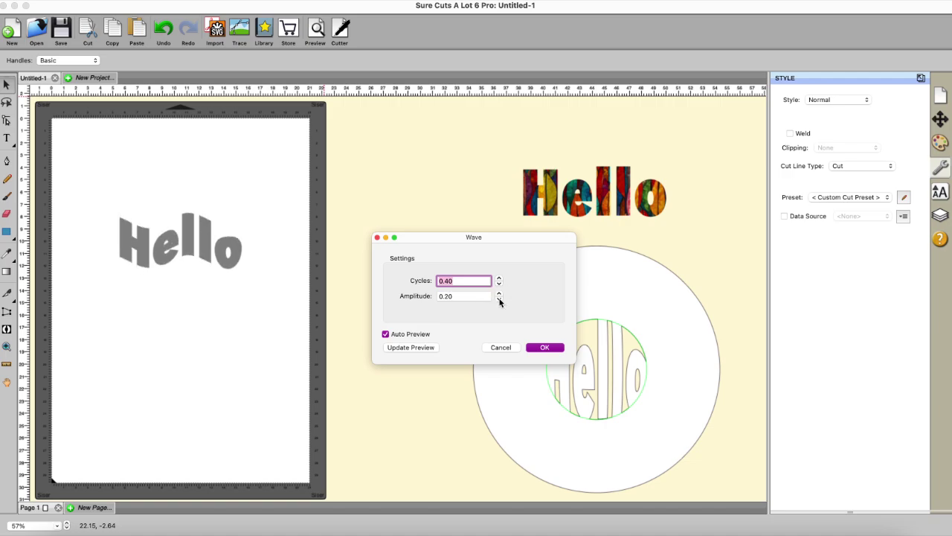
left_click(499, 299)
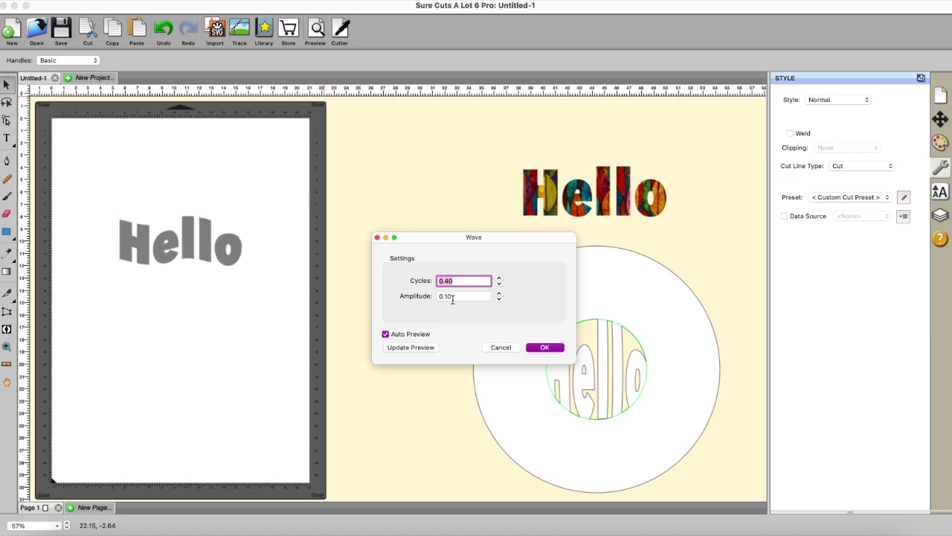
Set the wave's cycles to 0.90 and apply the effect to the Hello.
left_click(499, 277)
left_click(499, 277)
left_click(499, 277)
left_click(499, 277)
left_click(499, 277)
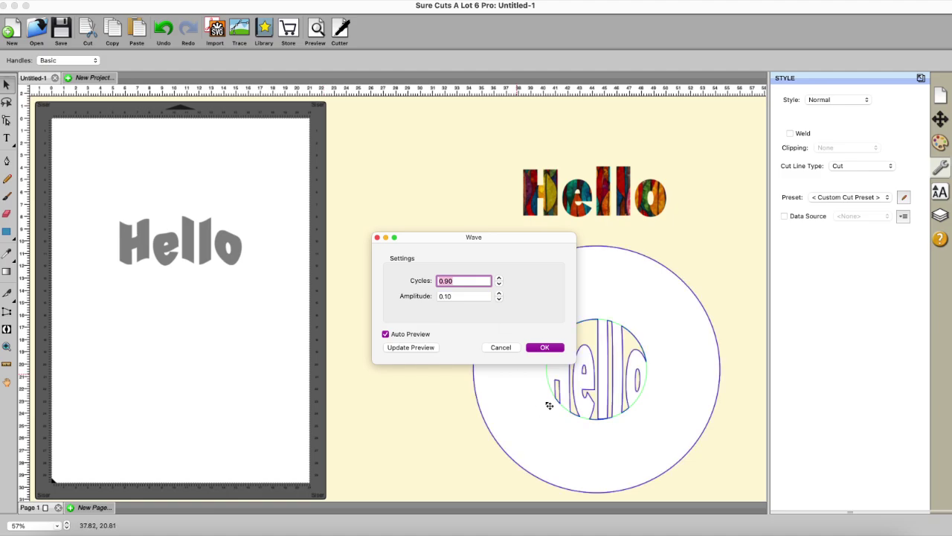
left_click(557, 349)
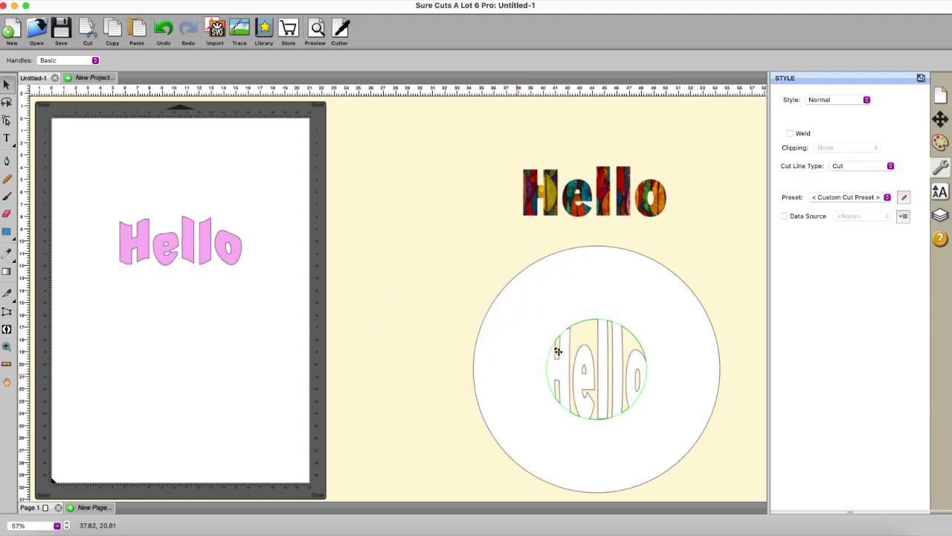